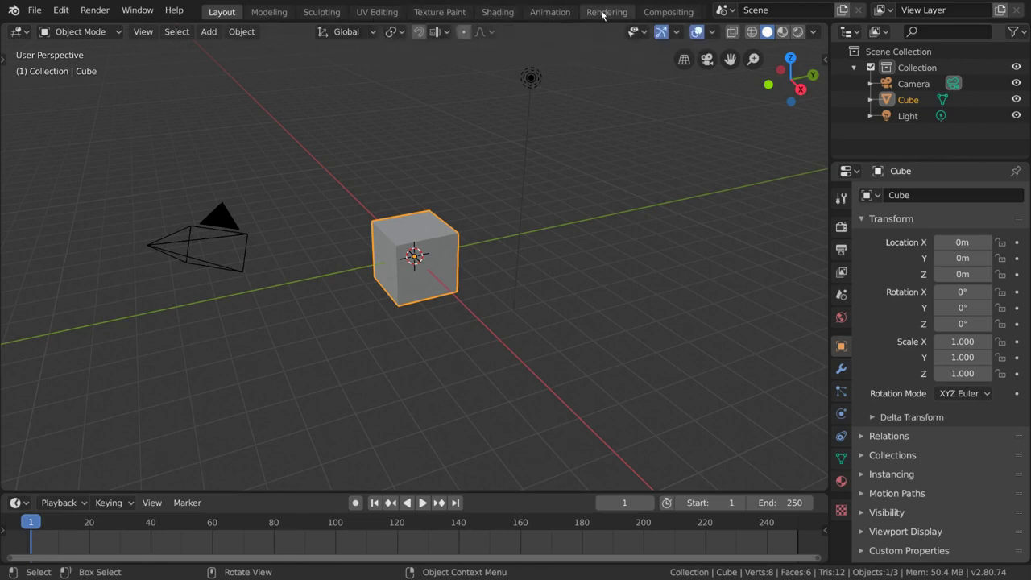
Step: Scroll and drag across the top header to scan the available workspace tabs
scroll(656, 14, down, 3)
scroll(655, 14, down, 2)
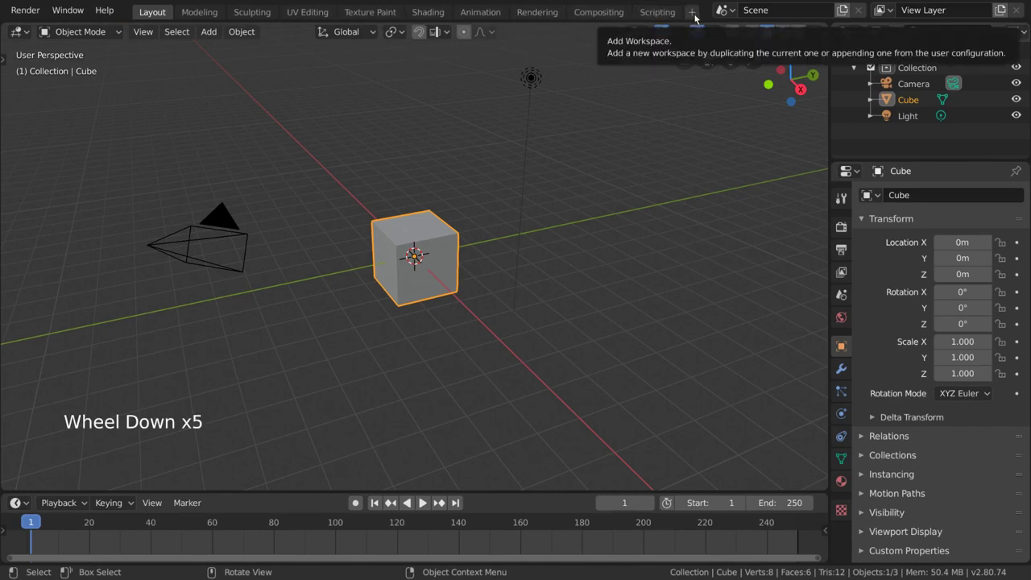
scroll(688, 17, up, 5)
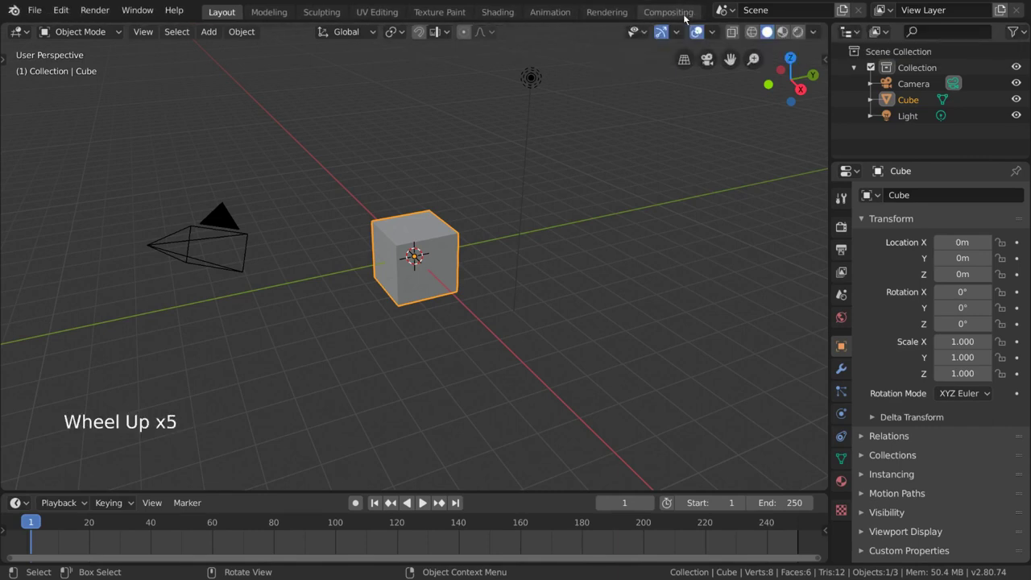
scroll(683, 17, up, 2)
scroll(683, 17, down, 2)
scroll(683, 18, down, 6)
scroll(682, 18, down, 1)
scroll(682, 18, up, 2)
scroll(682, 18, up, 4)
scroll(682, 17, down, 1)
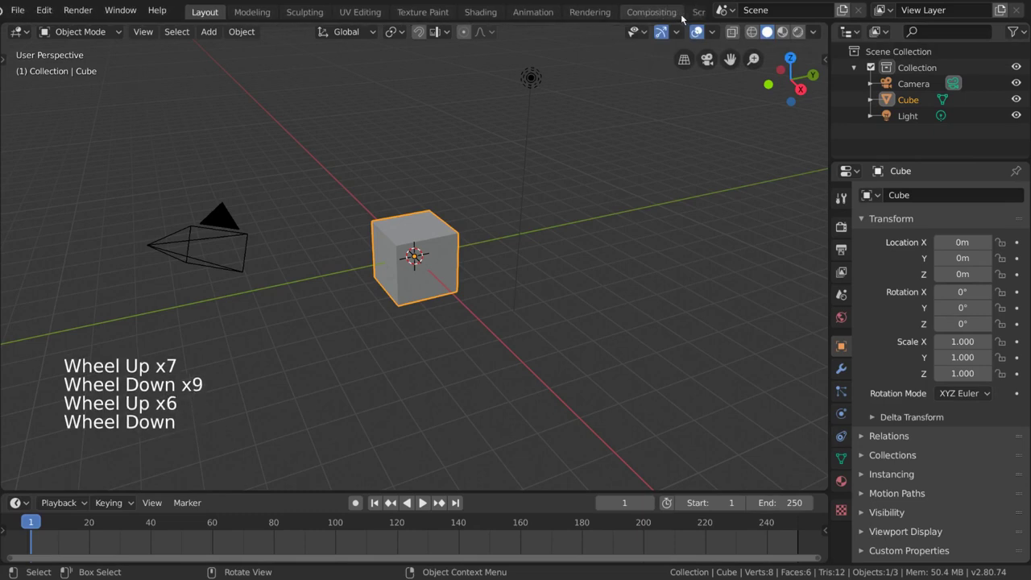
scroll(681, 18, down, 5)
scroll(681, 18, up, 5)
middle_drag(532, 19, 169, 32)
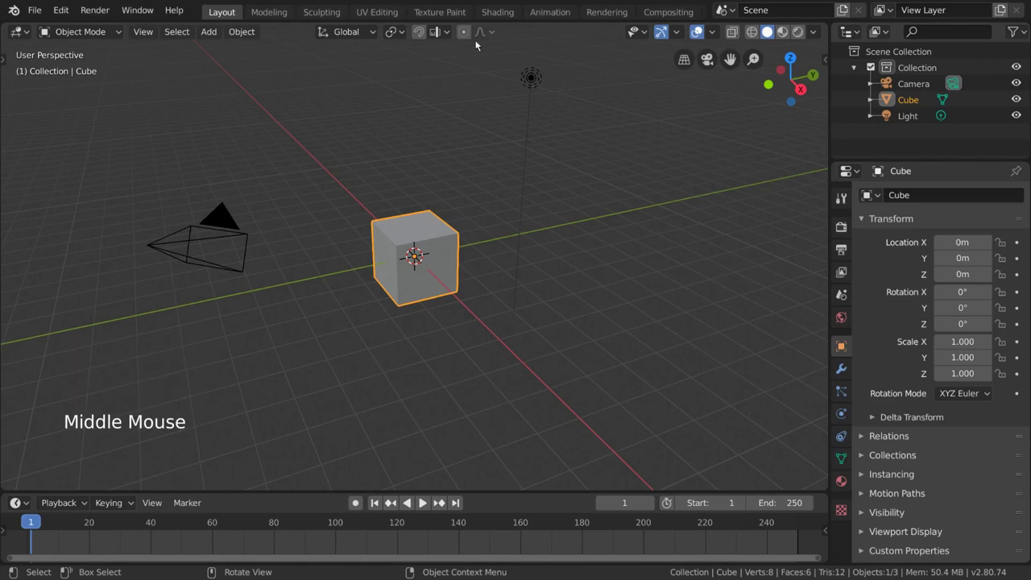
Step: Tour Modeling, Sculpting, UV Editing and Texture Paint, then select a cube vertex back in Modeling
click(269, 13)
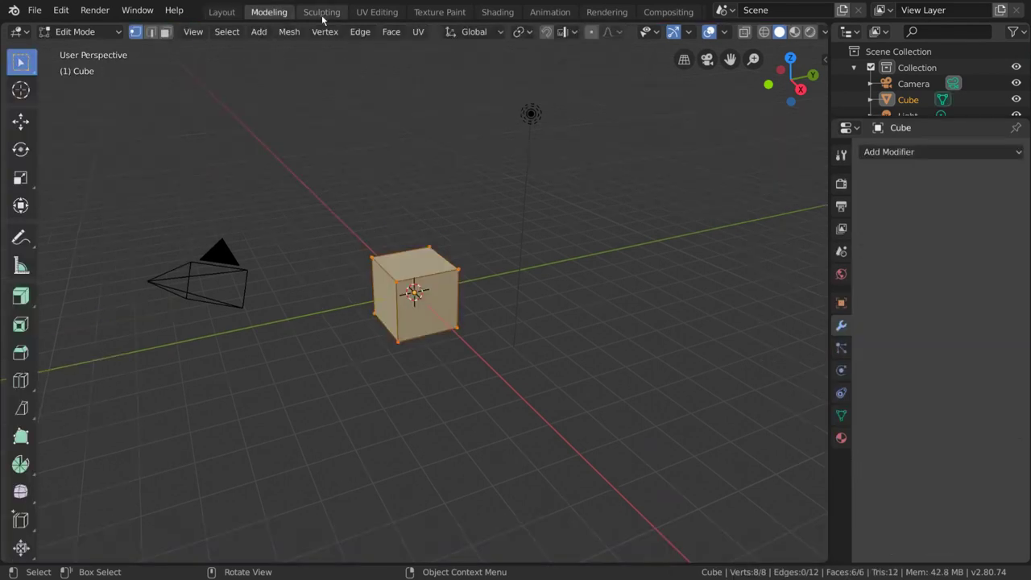
click(322, 15)
click(377, 12)
click(438, 12)
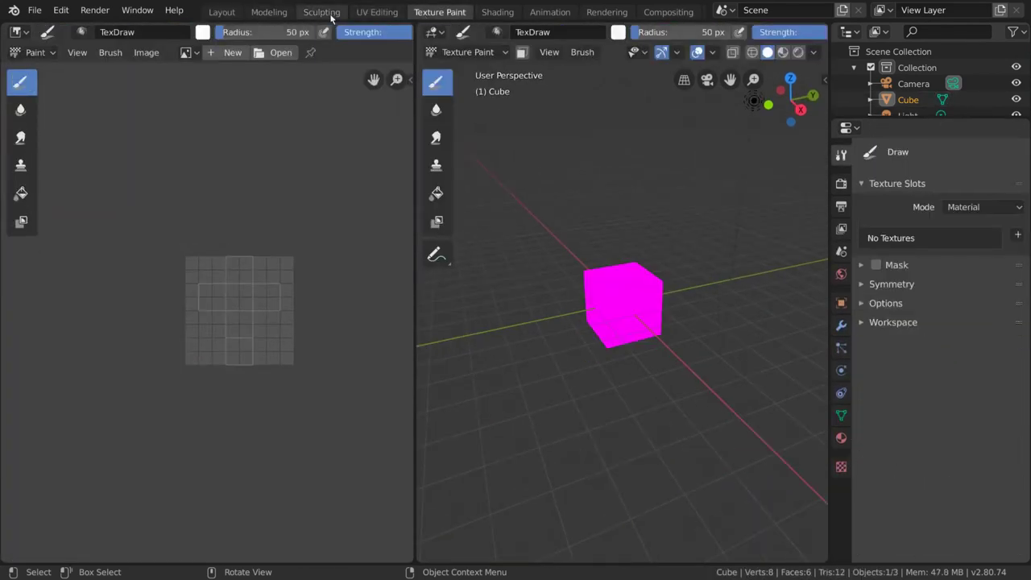
click(269, 13)
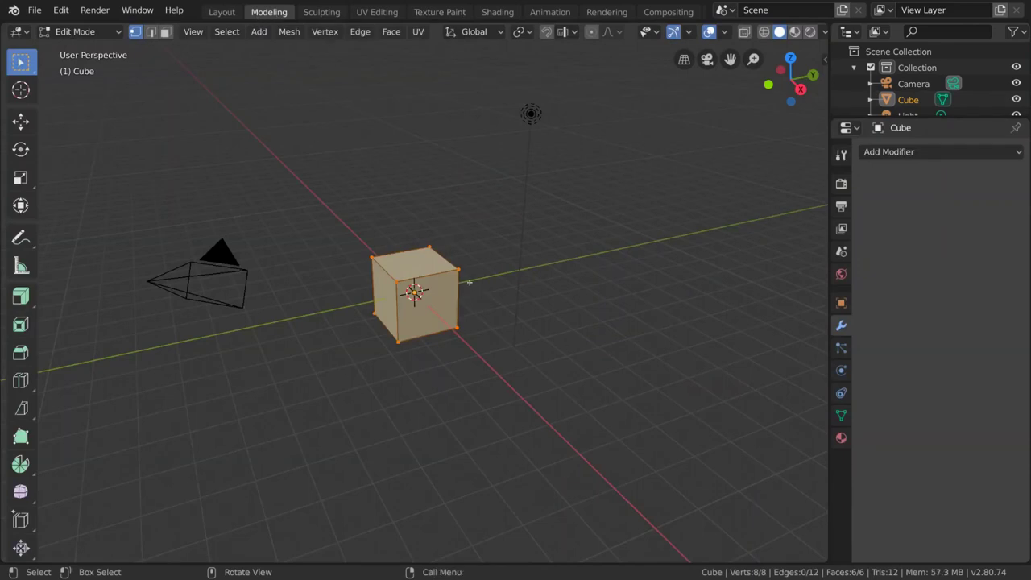
click(458, 269)
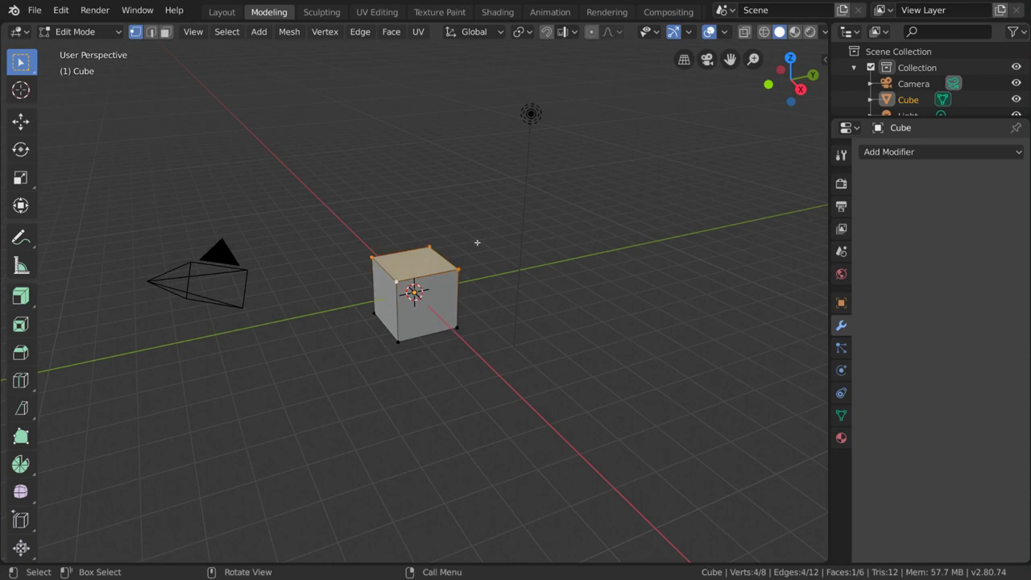
click(107, 34)
Step: From Layout, toggle the cube into Edit Mode and back, then return to Modeling
click(222, 11)
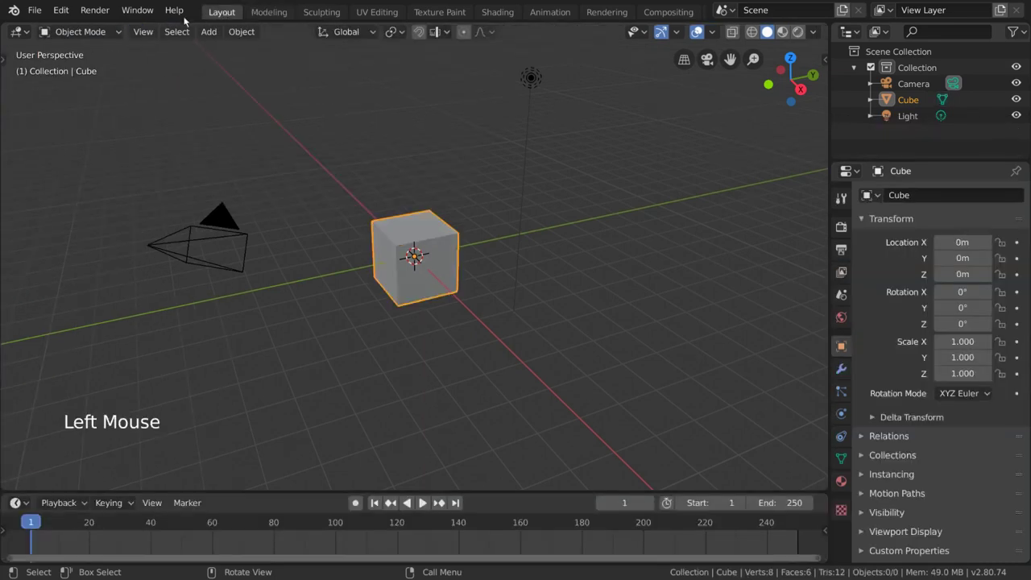
click(80, 31)
click(96, 68)
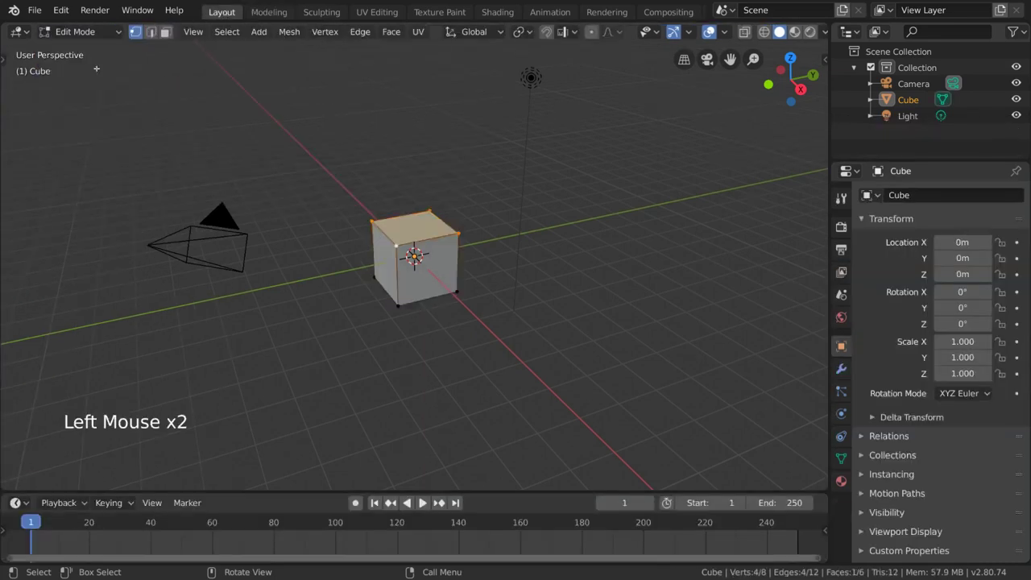
key(Tab)
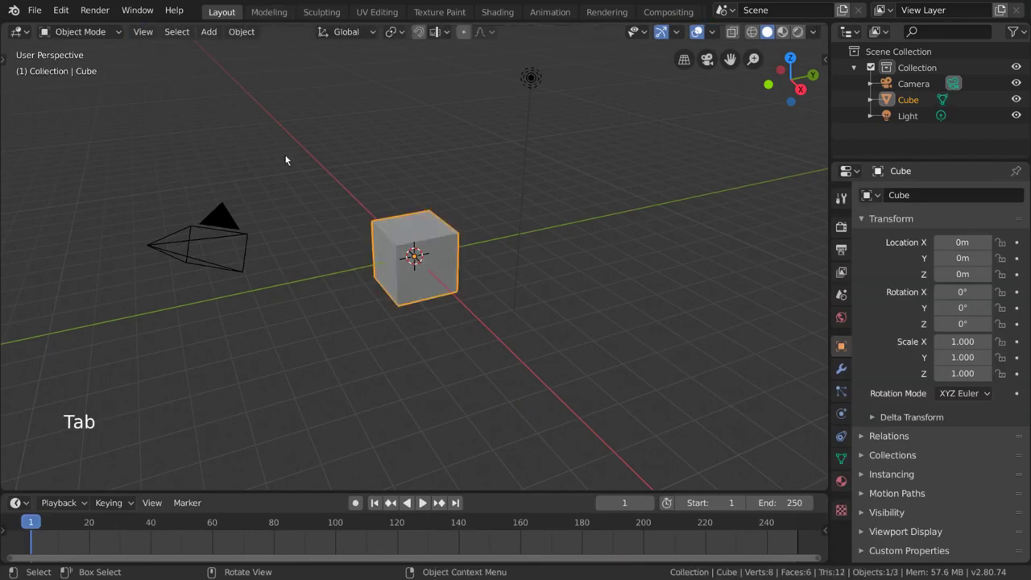
click(274, 12)
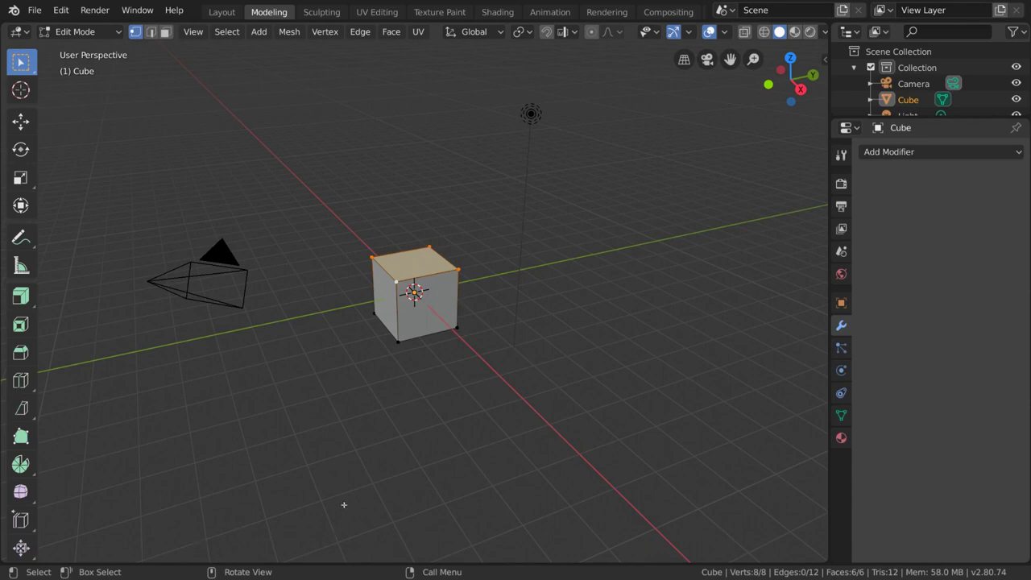
Step: In the Sculpting workspace, apply Shade Smooth to the cube via the F3 search
click(322, 12)
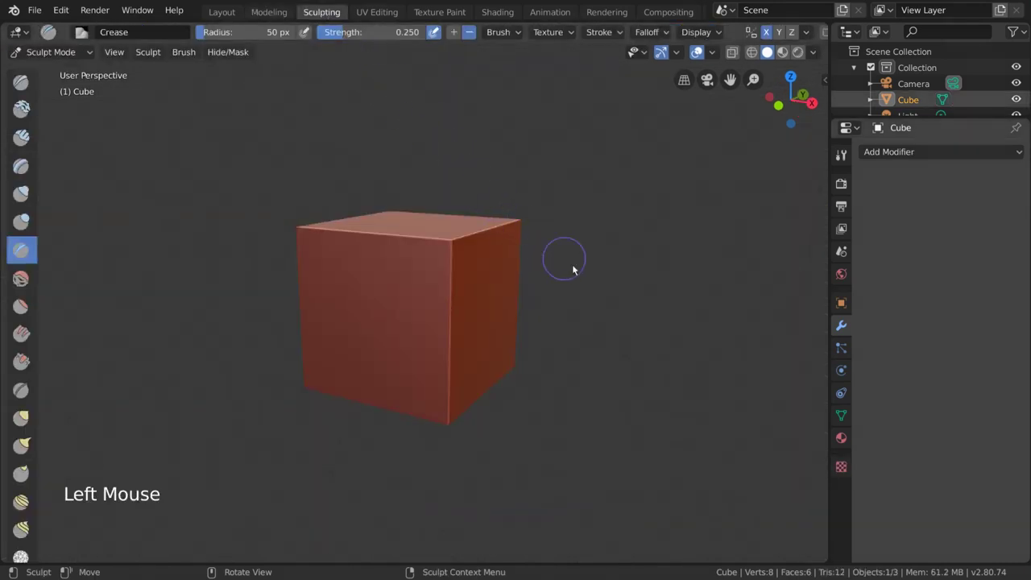
key(F3)
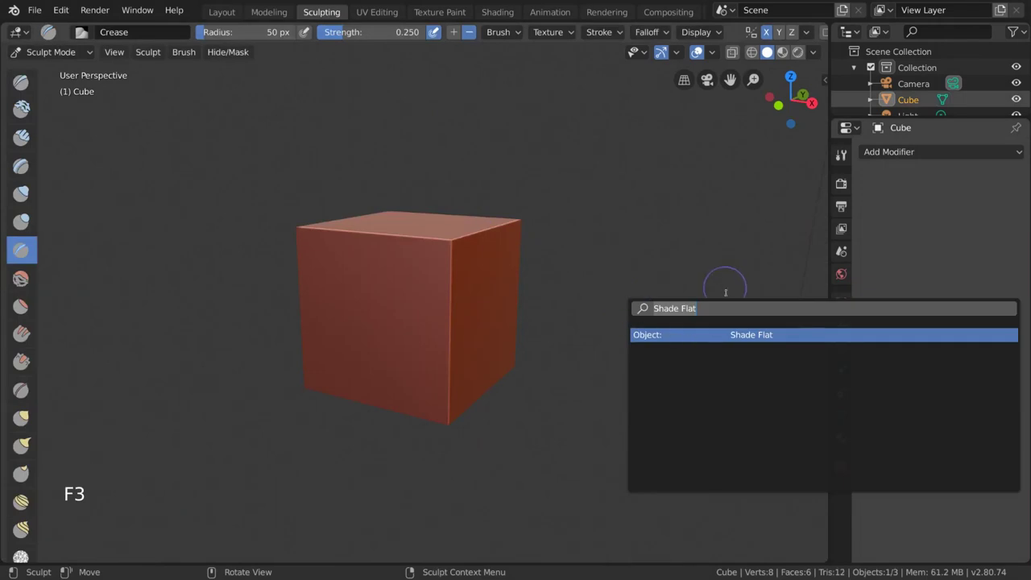
key(BackSpace)
key(BackSpace)
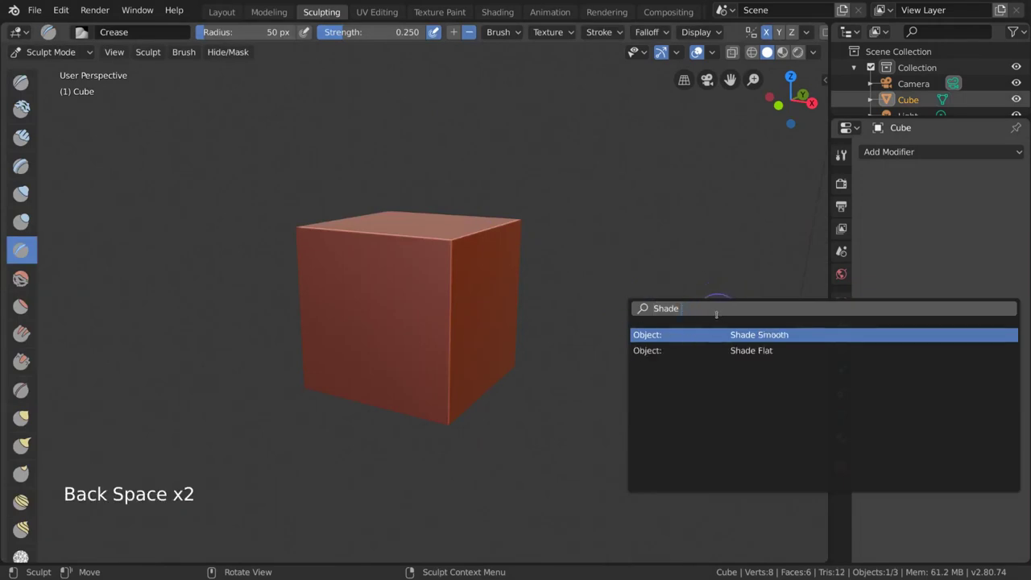
text(smoo)
key(Return)
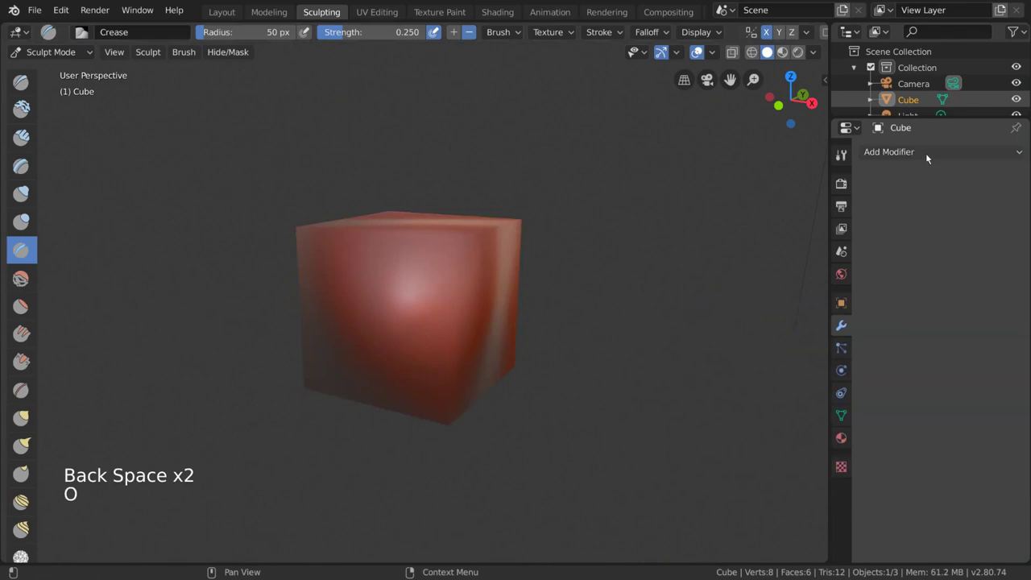
Step: Add a Multiresolution modifier and subdivide until the cube becomes a sphere
click(925, 153)
click(708, 327)
click(979, 238)
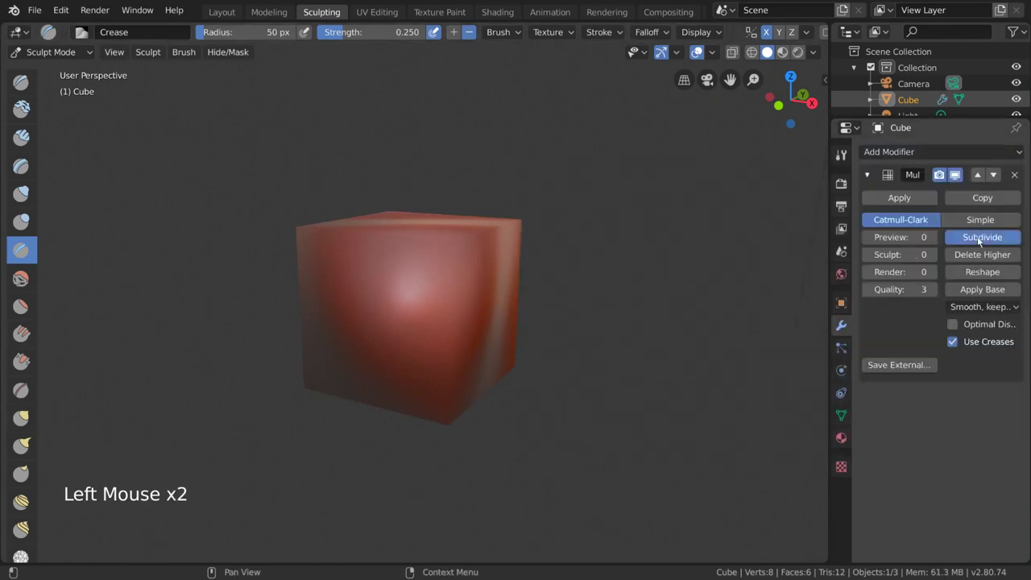
click(979, 237)
click(979, 237)
click(979, 237)
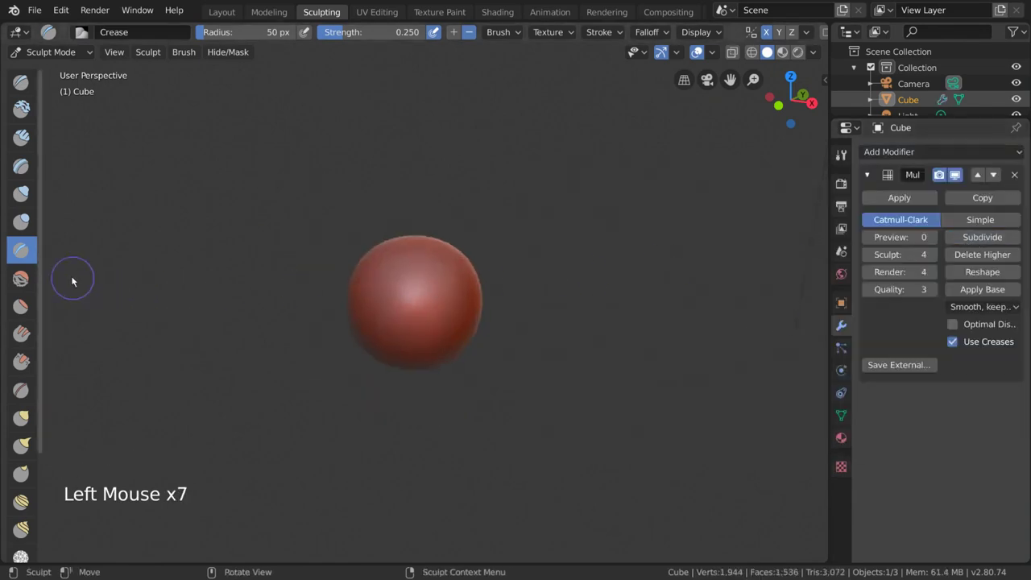
Step: Carve a crease into the sphere and stroke it with the Fill/Deepen brush
drag(491, 241, 410, 305)
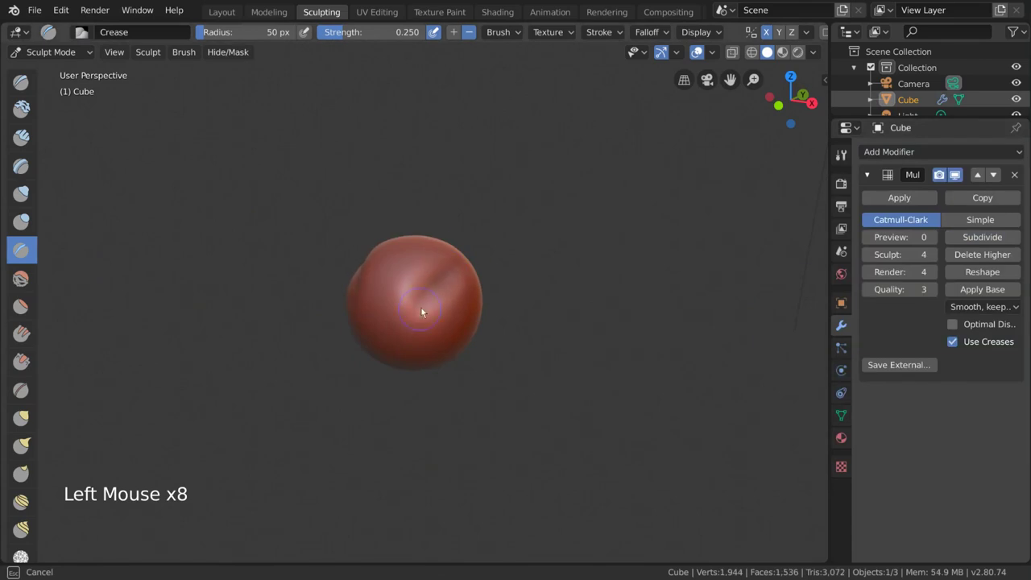
click(22, 333)
mouse_move(448, 328)
mouse_down()
mouse_move(432, 325)
mouse_move(526, 241)
mouse_up()
Step: Pull six long spikes out with Snake Hook, then raise Multiresolution to level 5
click(22, 445)
drag(412, 289, 449, 198)
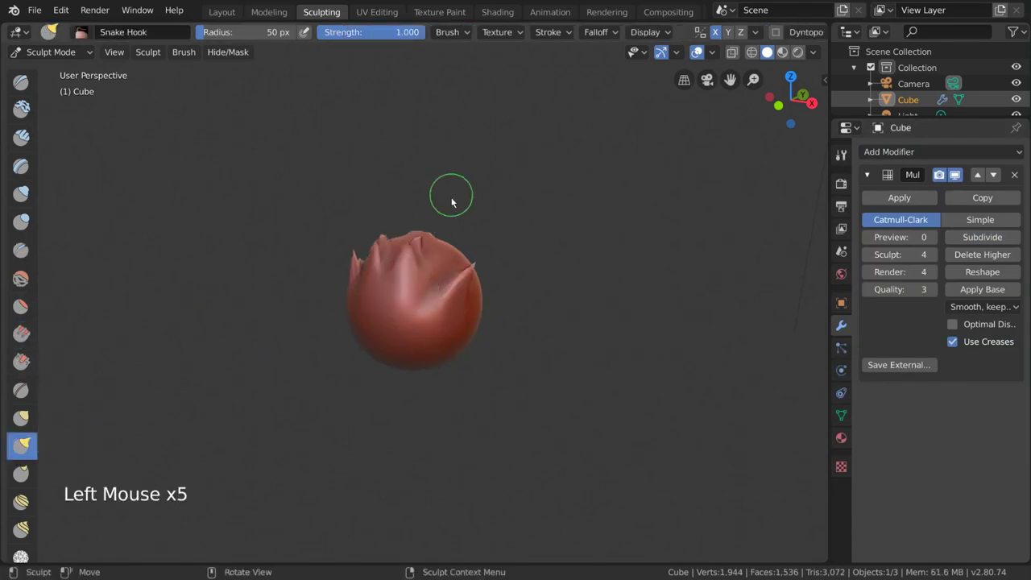
drag(447, 314, 524, 334)
drag(438, 346, 463, 360)
drag(435, 278, 351, 161)
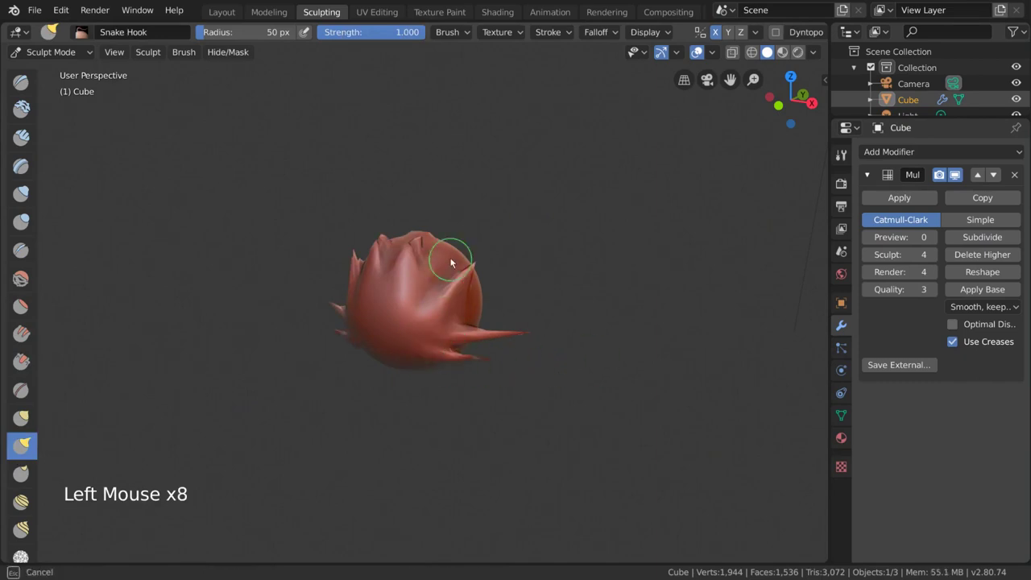
drag(471, 274, 594, 155)
drag(464, 313, 548, 297)
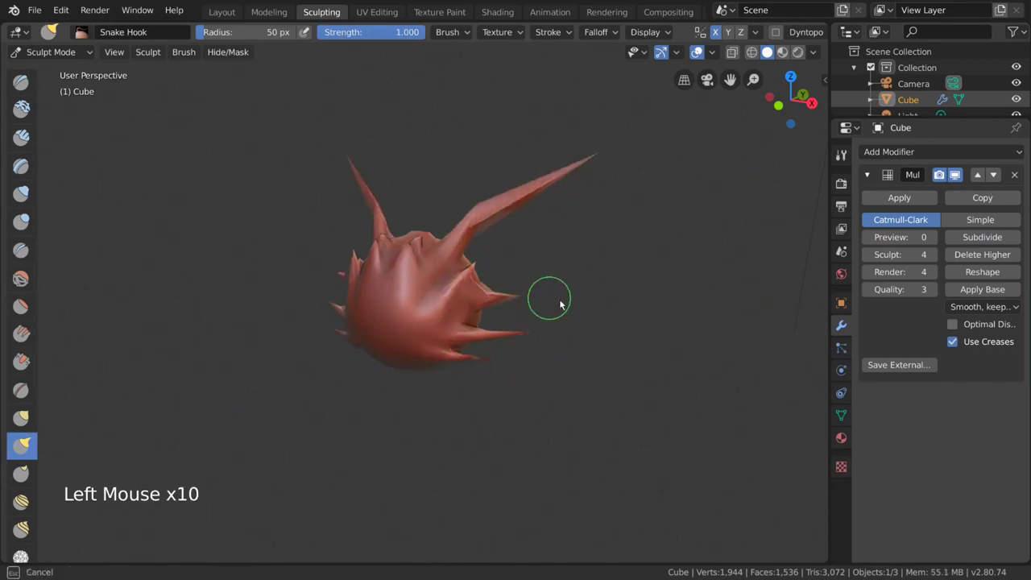
click(981, 236)
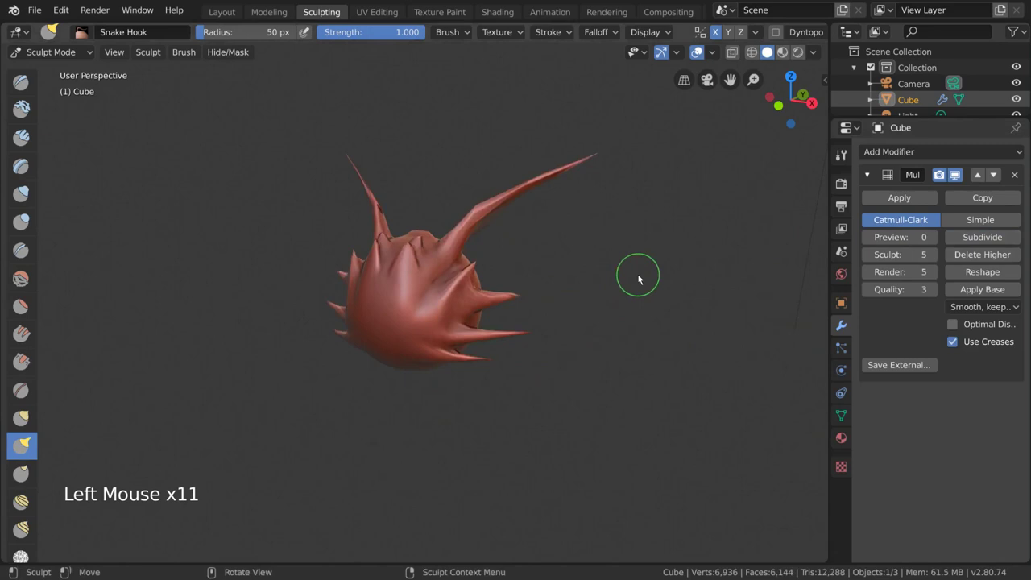
mouse_move(628, 293)
middle_down()
mouse_move(589, 281)
mouse_move(586, 356)
mouse_move(626, 386)
mouse_move(439, 355)
mouse_move(555, 346)
mouse_move(620, 384)
middle_up()
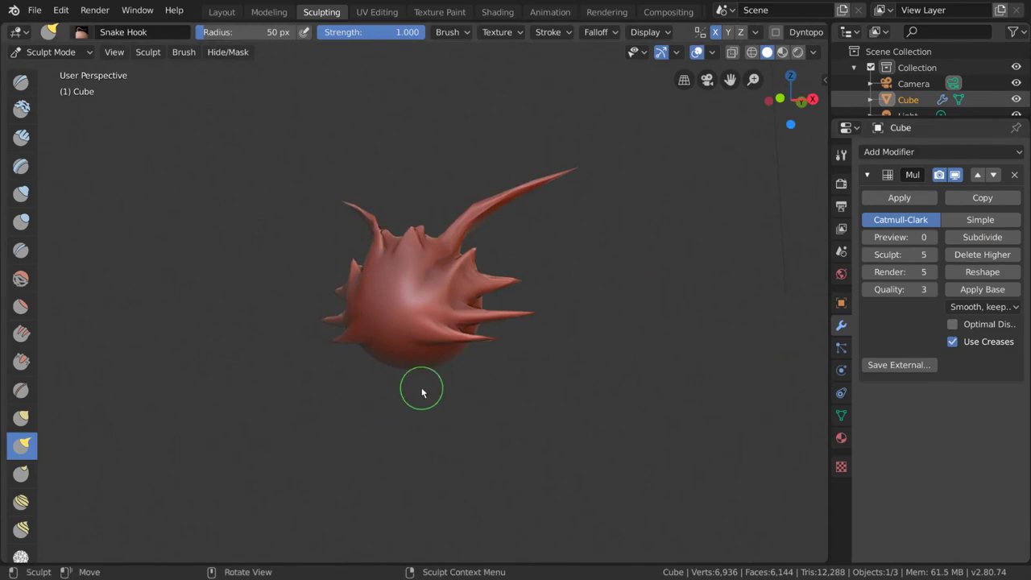
Step: Enter UV Editing to see the cube's cross-shaped UV layout, leaving no image loaded
click(375, 12)
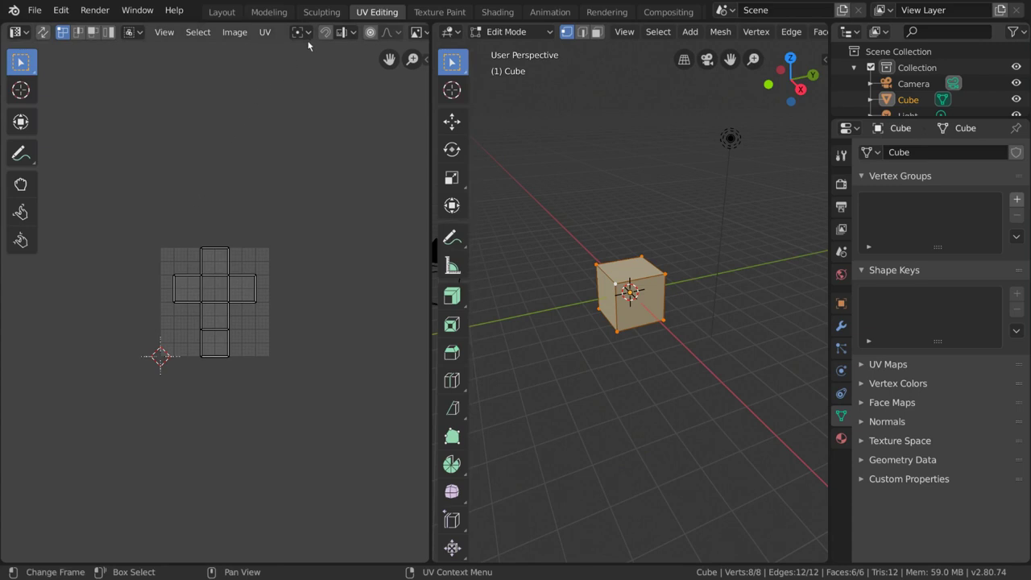
middle_drag(351, 34, 194, 35)
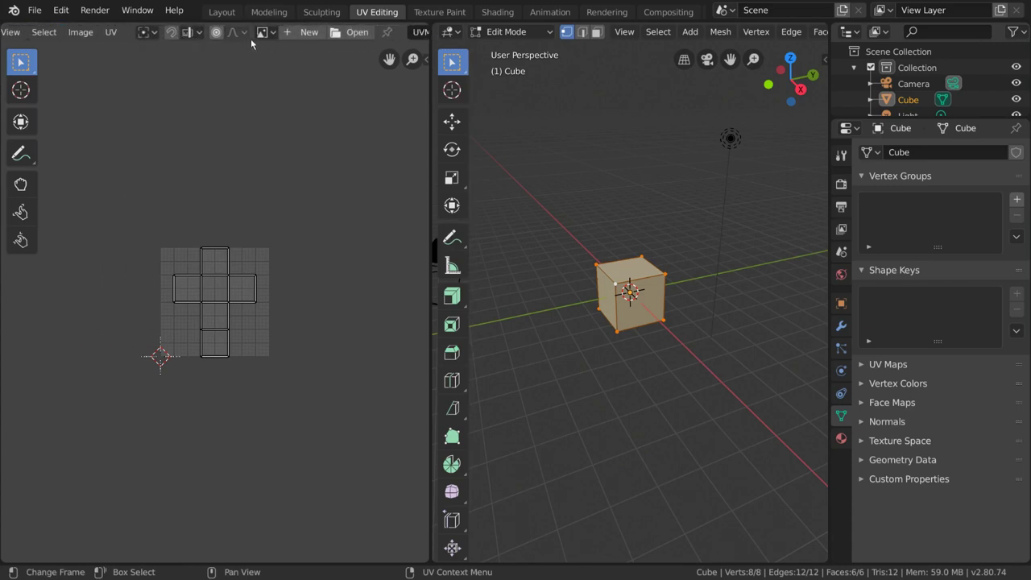
click(262, 33)
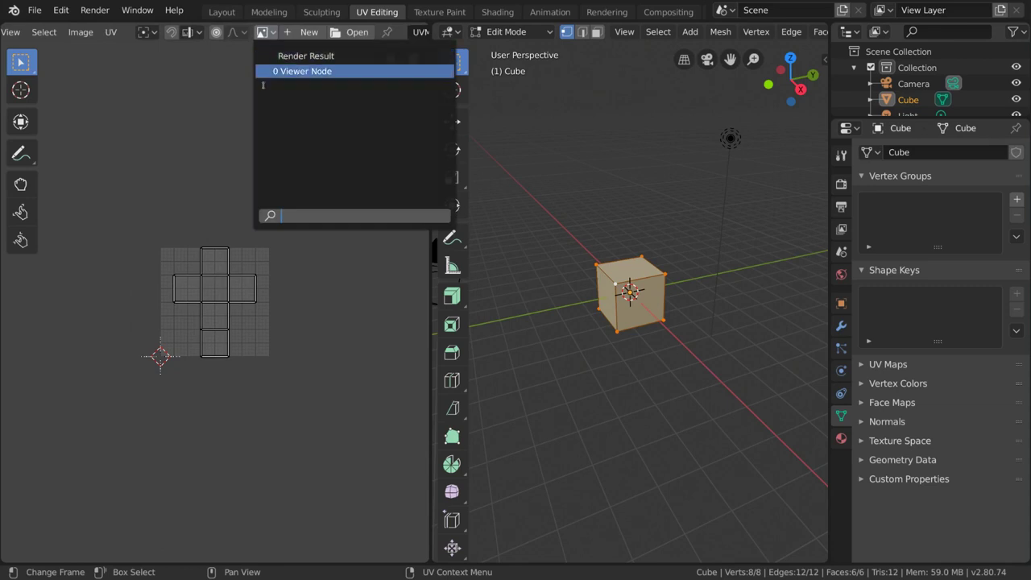
click(181, 114)
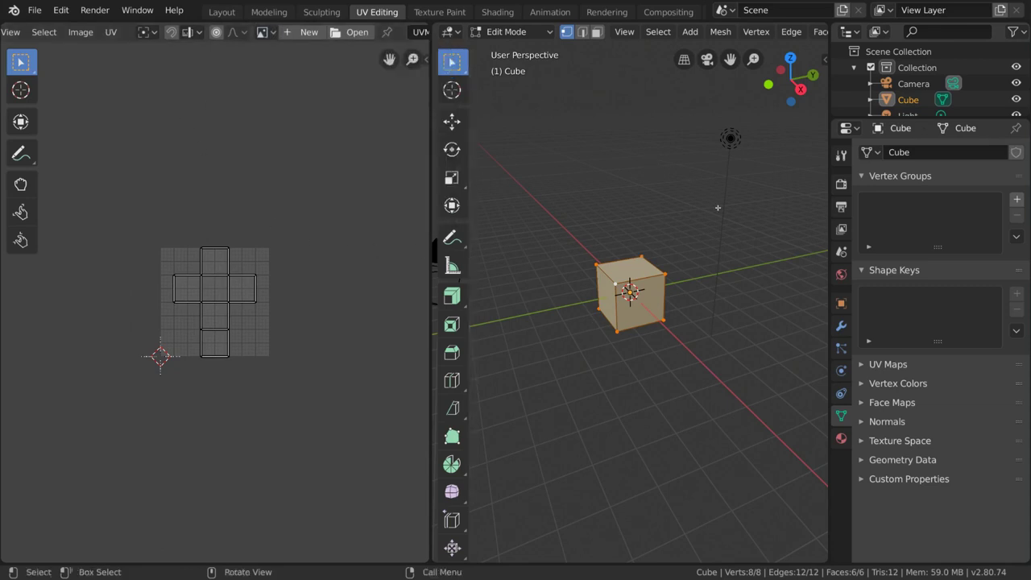
Step: In Texture Paint, feed a new Untitled image texture into the cube's Base Color
click(440, 11)
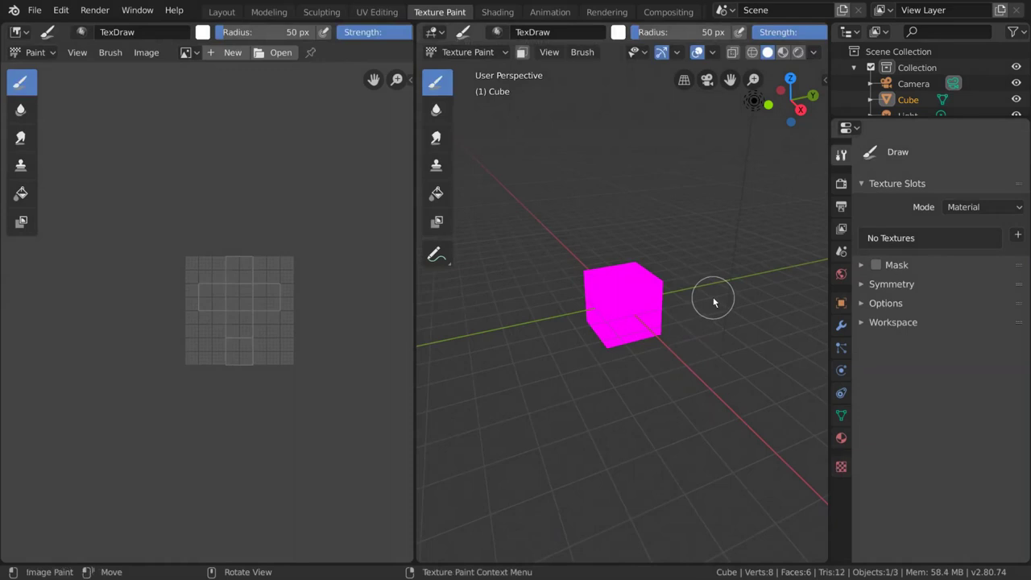
click(840, 439)
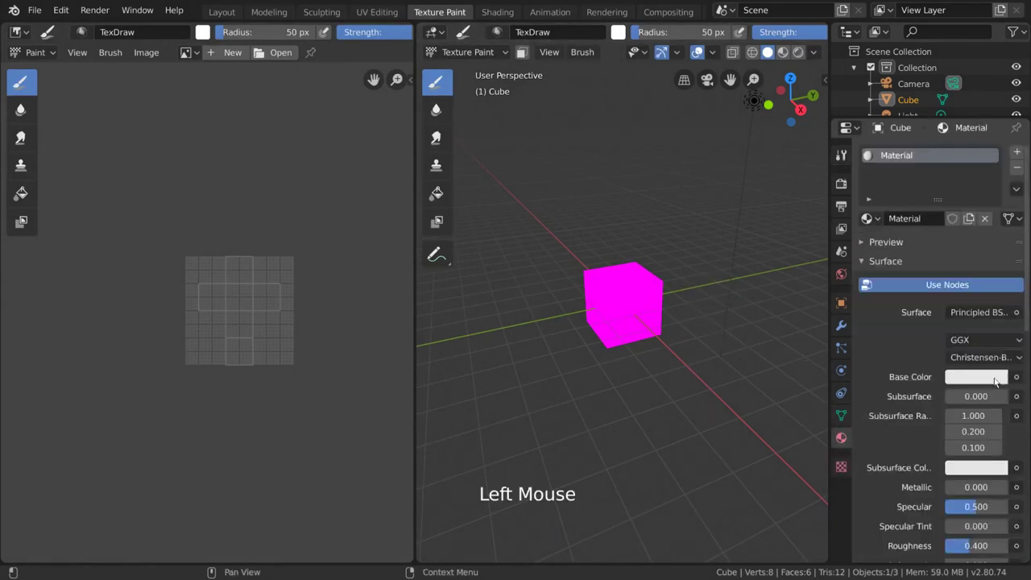
click(1016, 376)
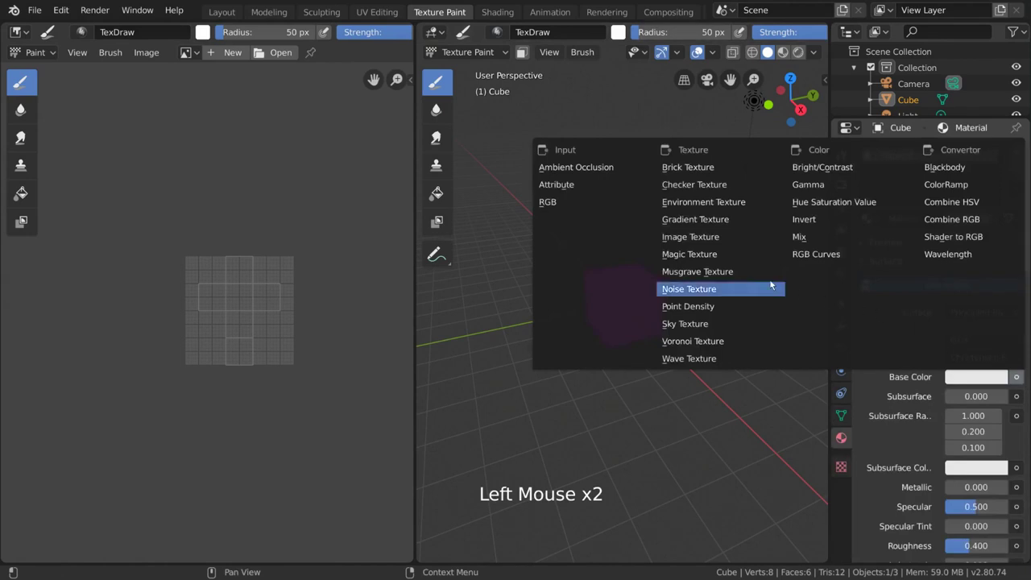
click(720, 240)
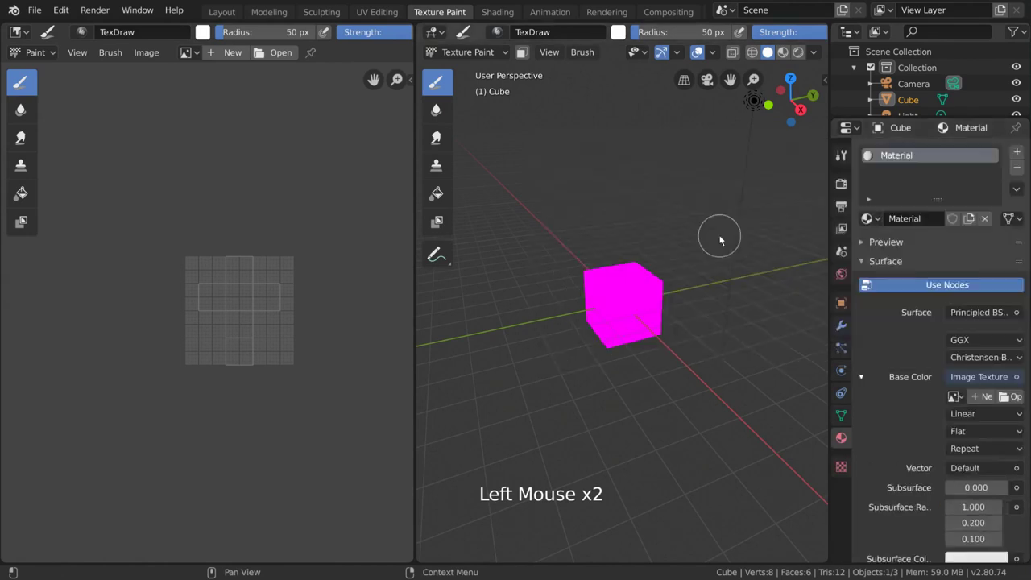
click(979, 396)
click(911, 505)
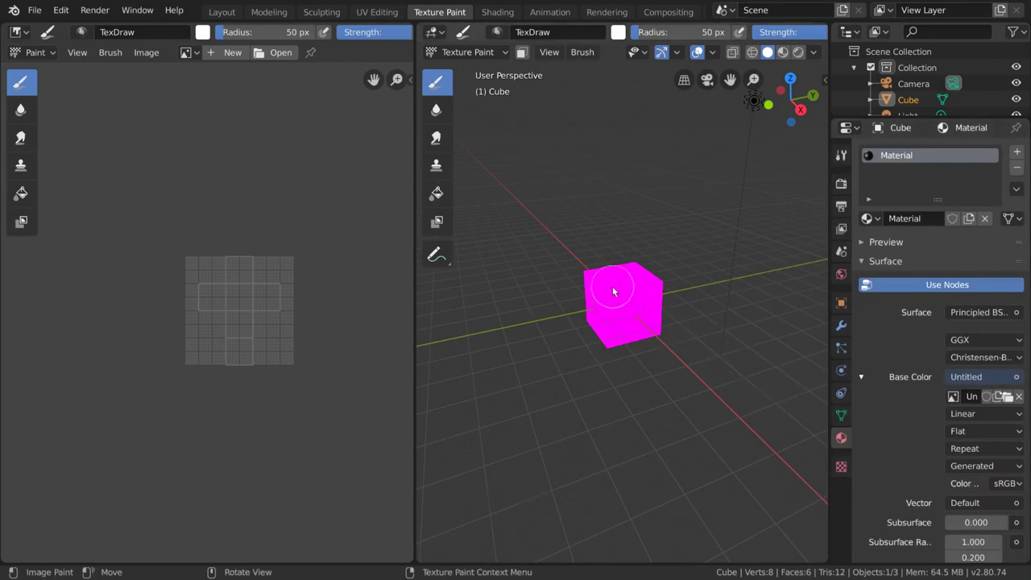
Step: Paint white strokes across the cube's faces, showing Untitled in the Image Editor
drag(617, 292, 631, 294)
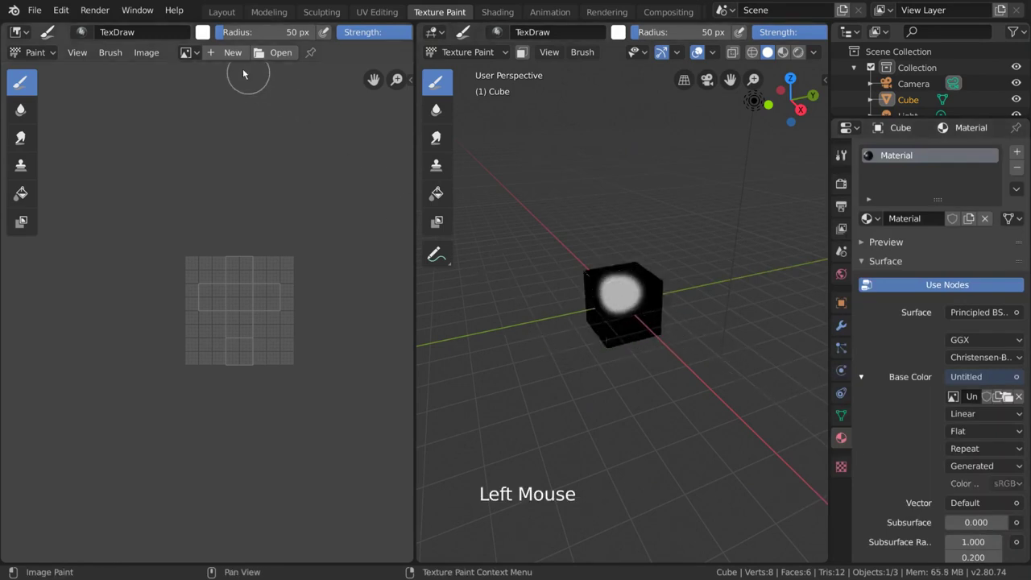
click(186, 53)
click(188, 89)
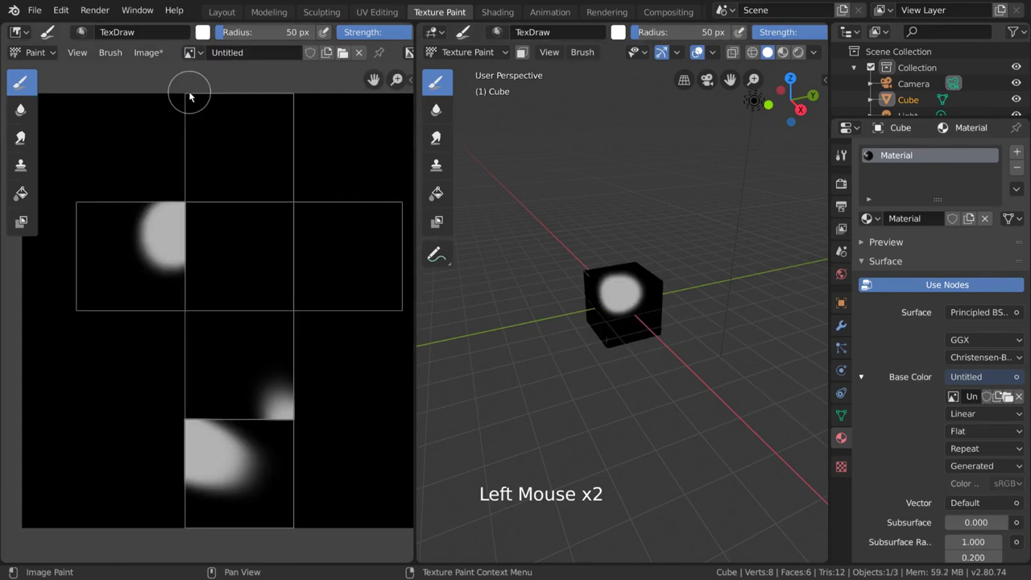
drag(655, 338, 556, 308)
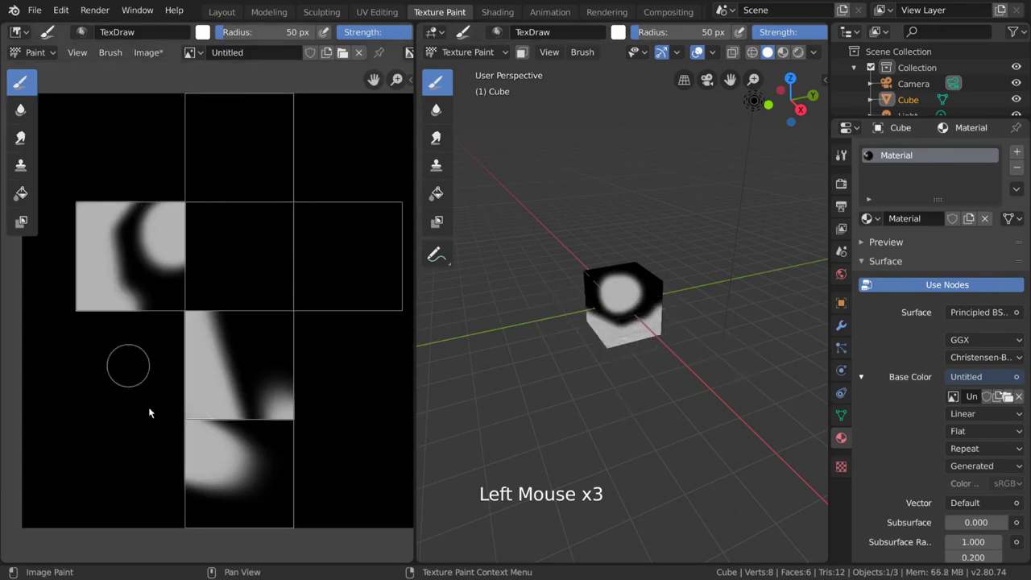
middle_drag(656, 362, 617, 299)
drag(616, 299, 589, 296)
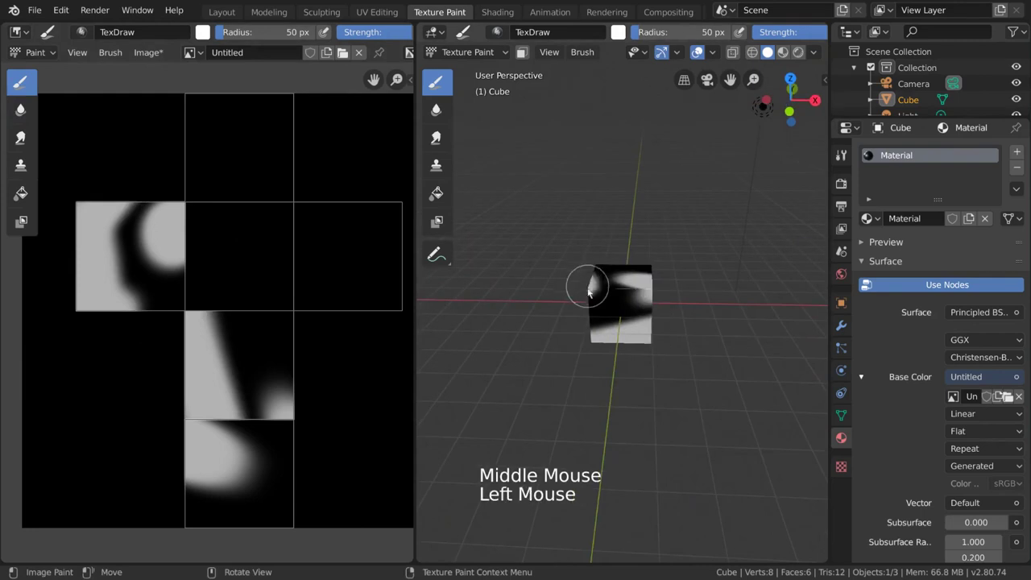
mouse_move(720, 329)
middle_down()
mouse_move(589, 421)
mouse_move(569, 375)
middle_up()
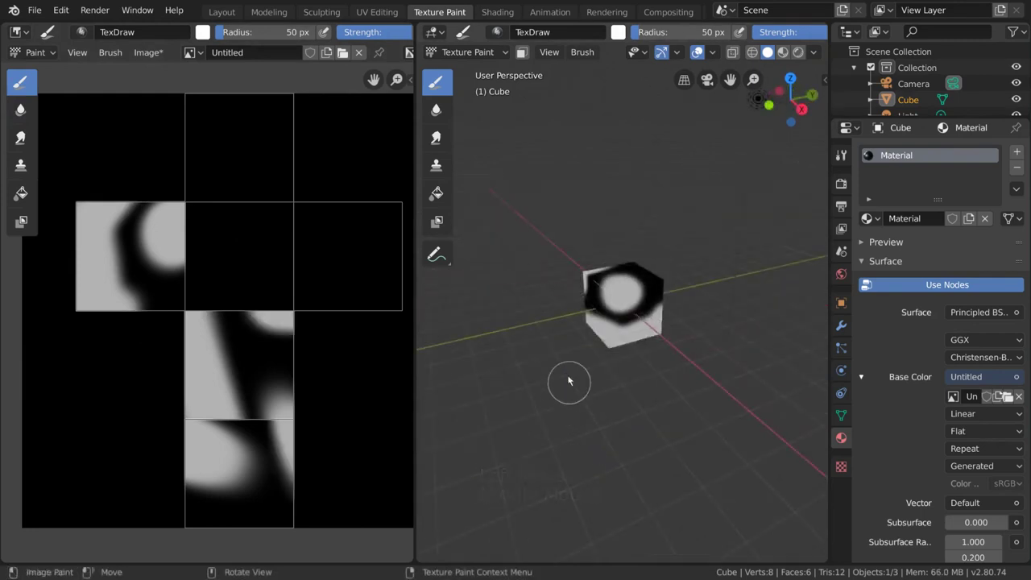
Step: In Shading, orbit the cube and cycle solid, wireframe and material preview shading
click(497, 11)
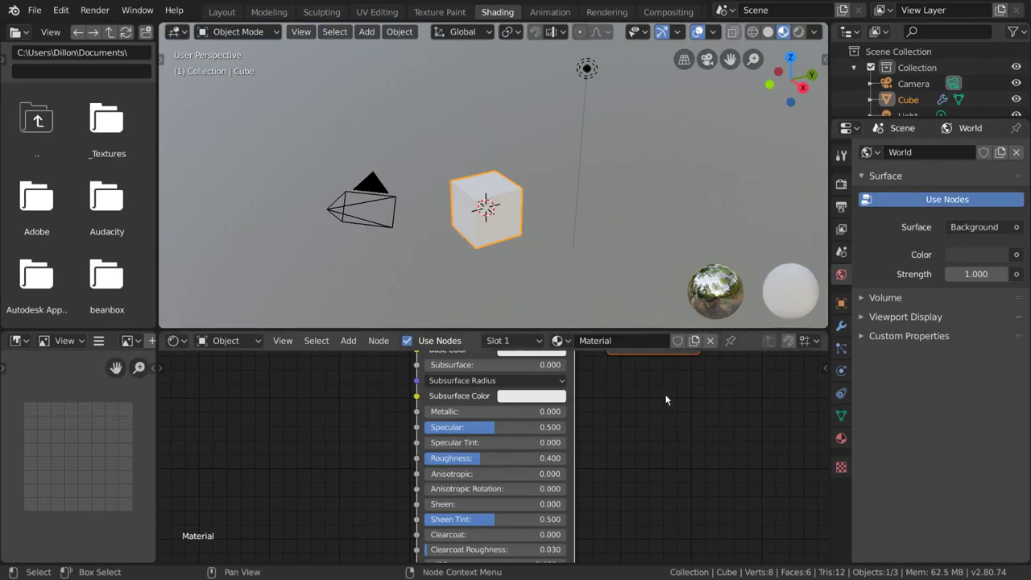
scroll(598, 413, down, 3)
scroll(599, 413, down, 4)
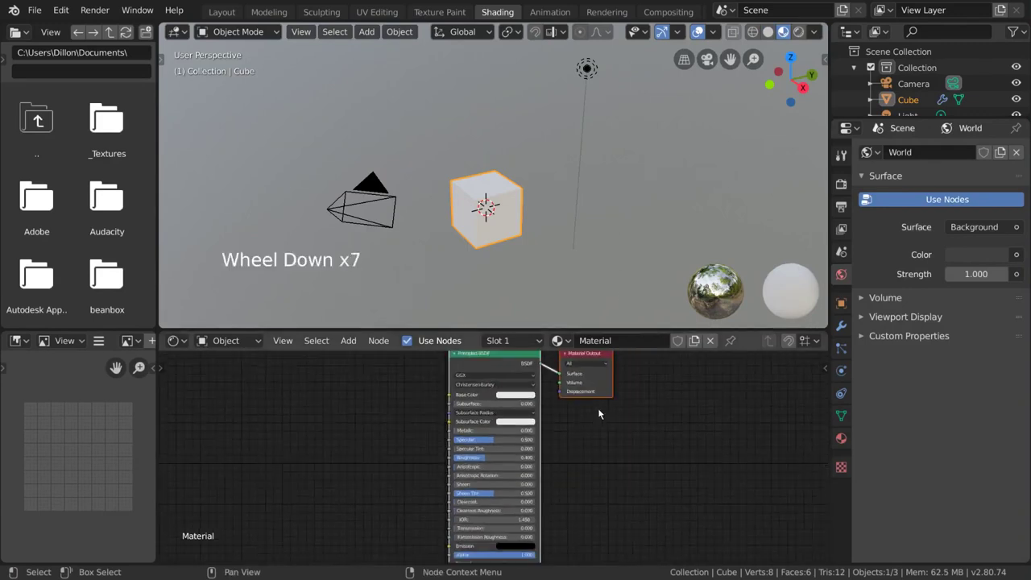
scroll(599, 413, down, 1)
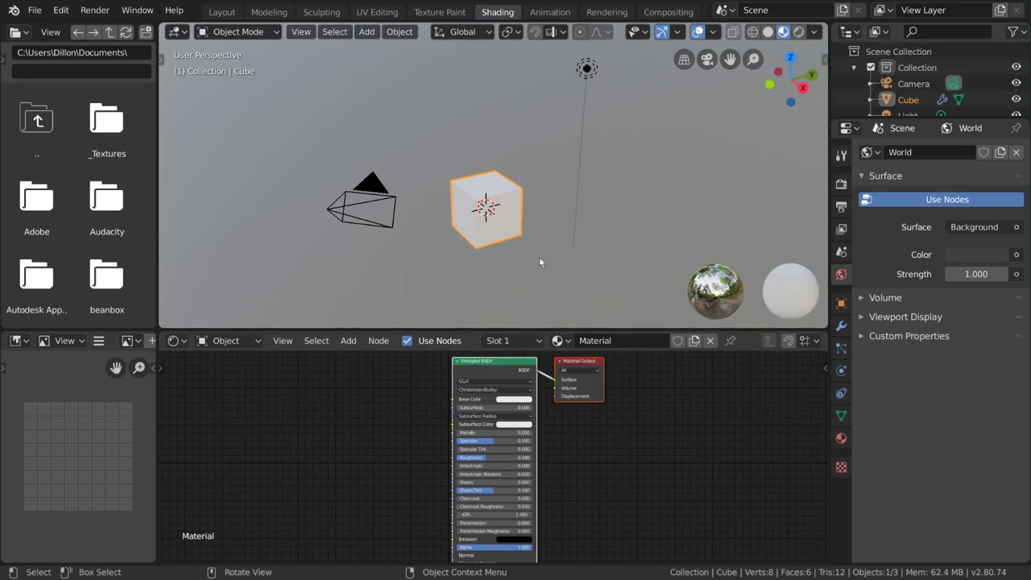
middle_drag(539, 262, 551, 255)
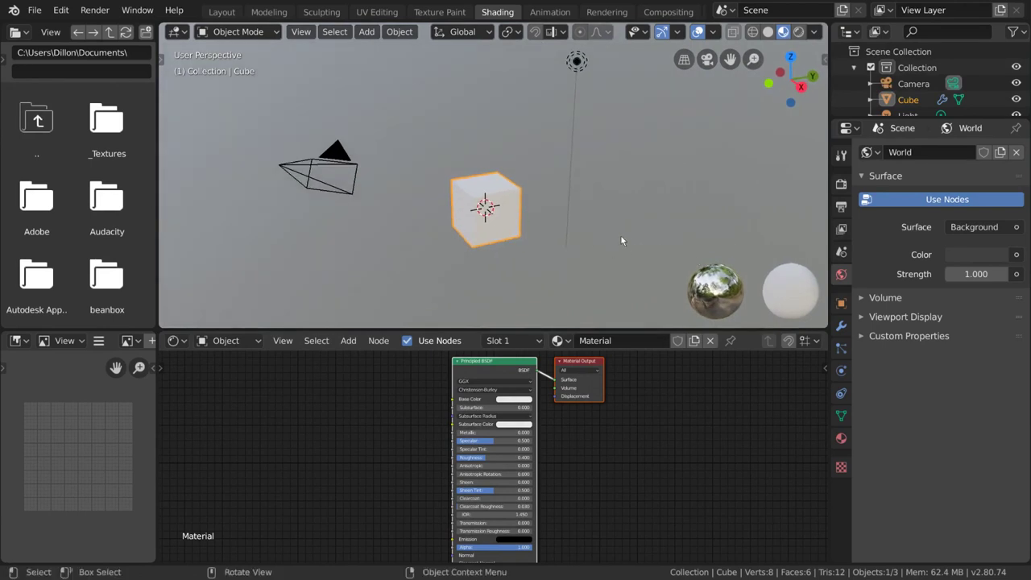
click(762, 36)
click(752, 32)
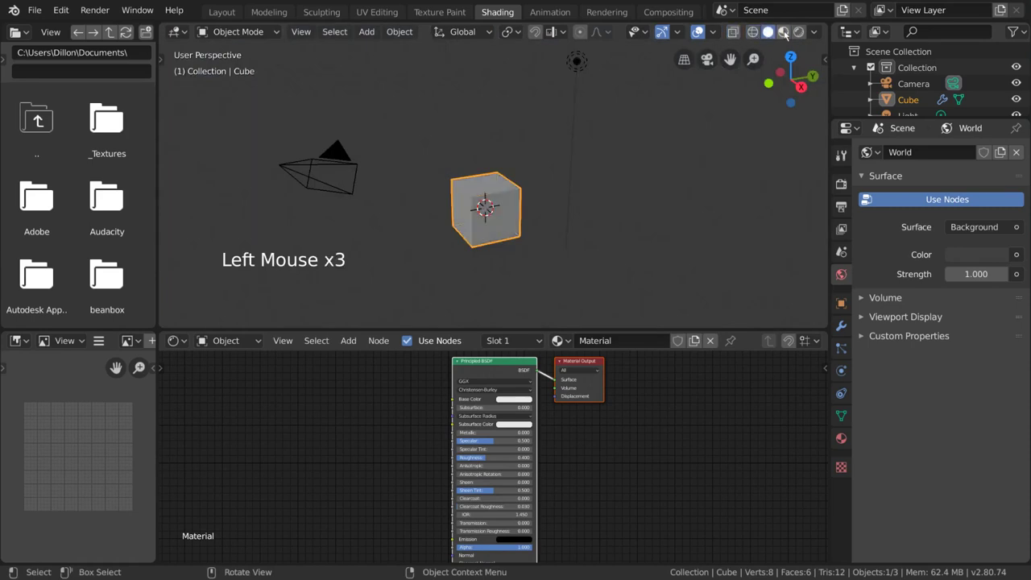
click(783, 32)
Step: Use the Z pie menu to try rendered shading, returning to material preview
key(z)
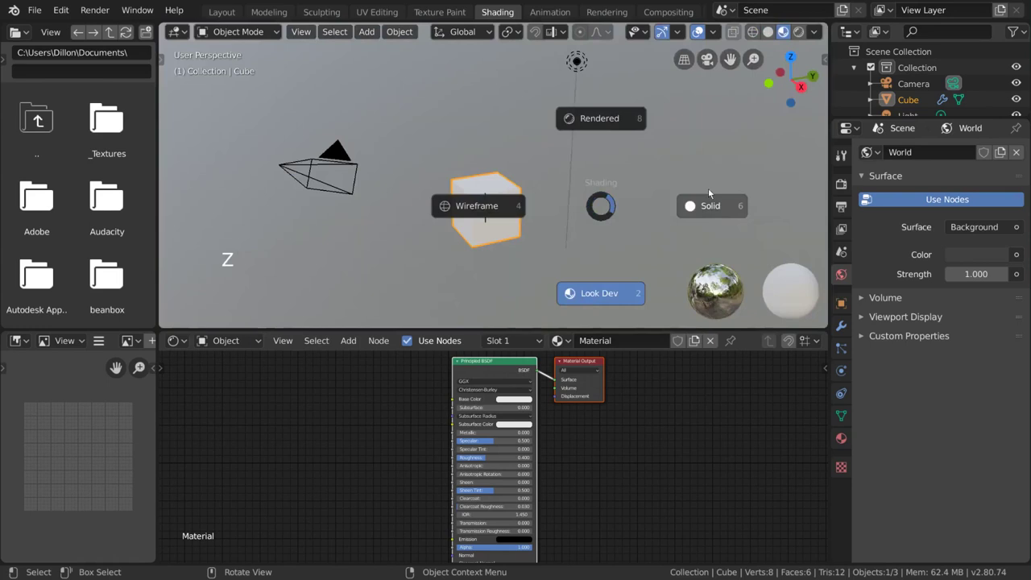
click(592, 309)
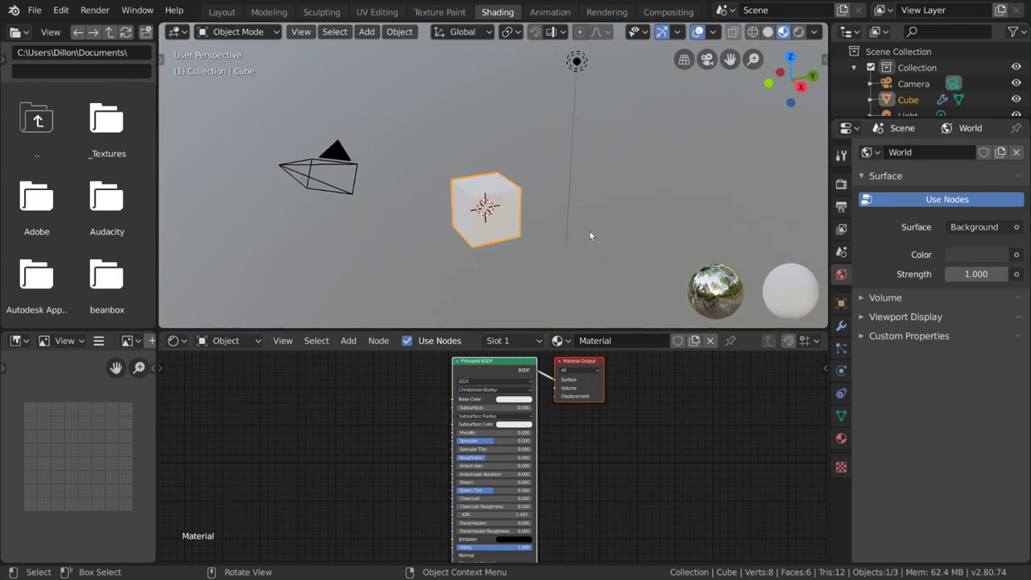
key(z)
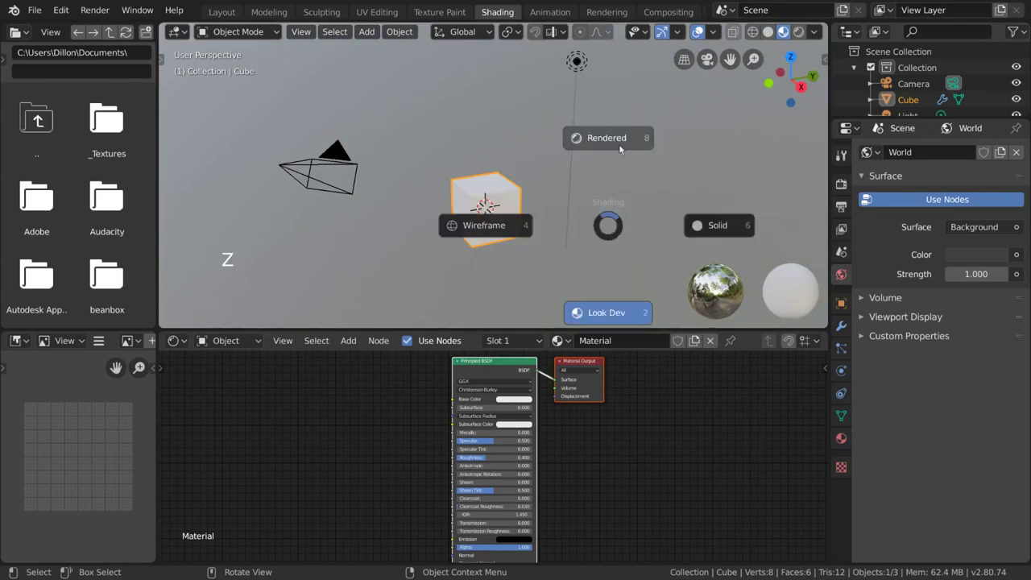
click(620, 140)
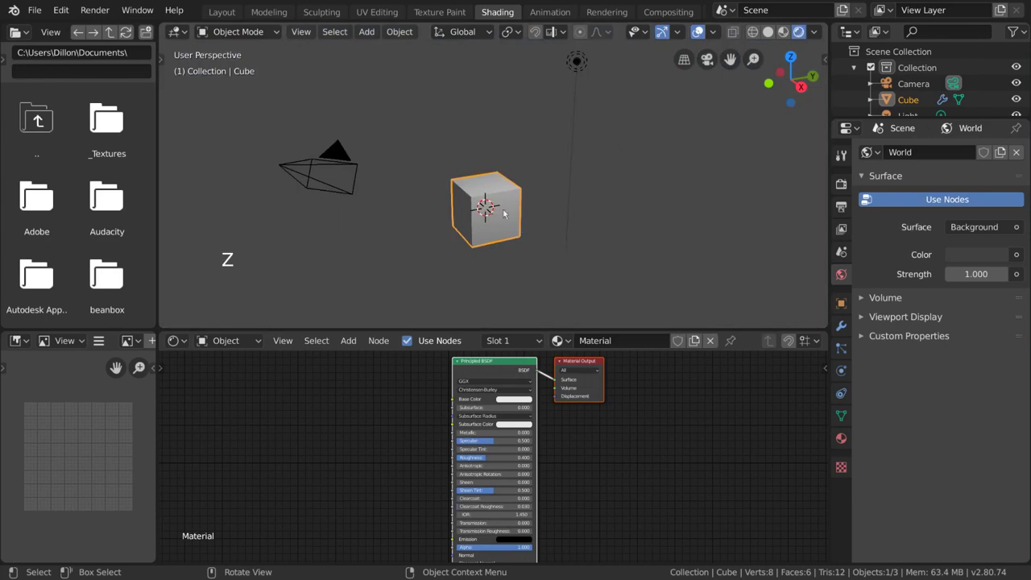
key(z)
click(613, 282)
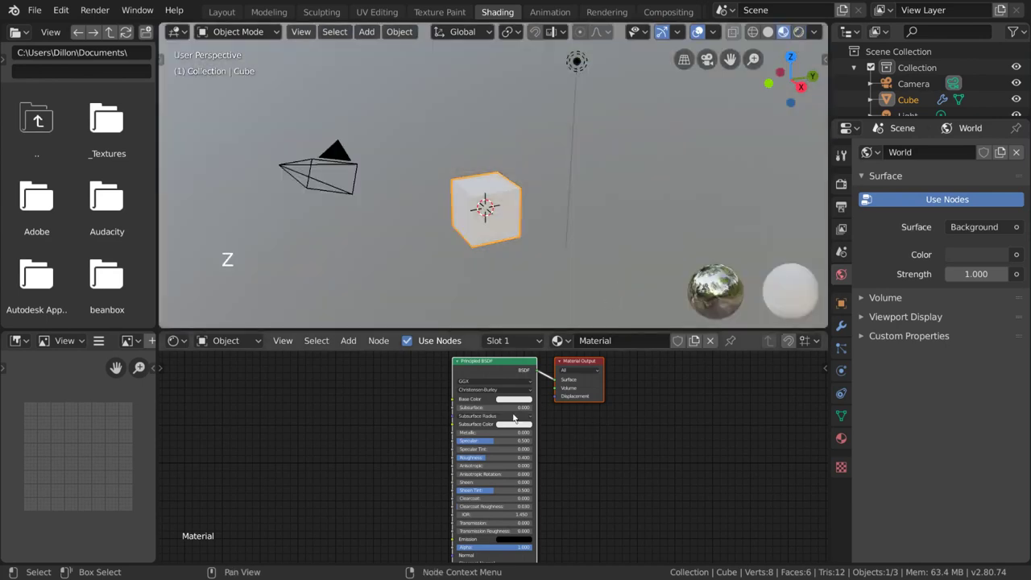
Step: Try base colour hues, then drag Spring_Poster from _Textures into the image view
click(514, 398)
mouse_move(527, 318)
mouse_down()
mouse_move(546, 311)
mouse_move(527, 318)
mouse_up()
click(109, 149)
drag(109, 149, 74, 458)
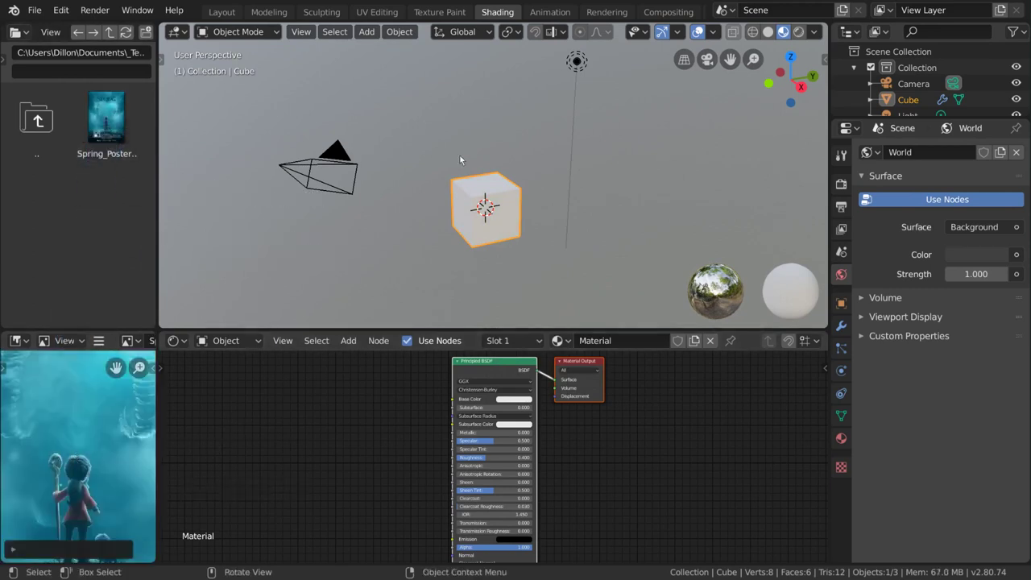
click(555, 16)
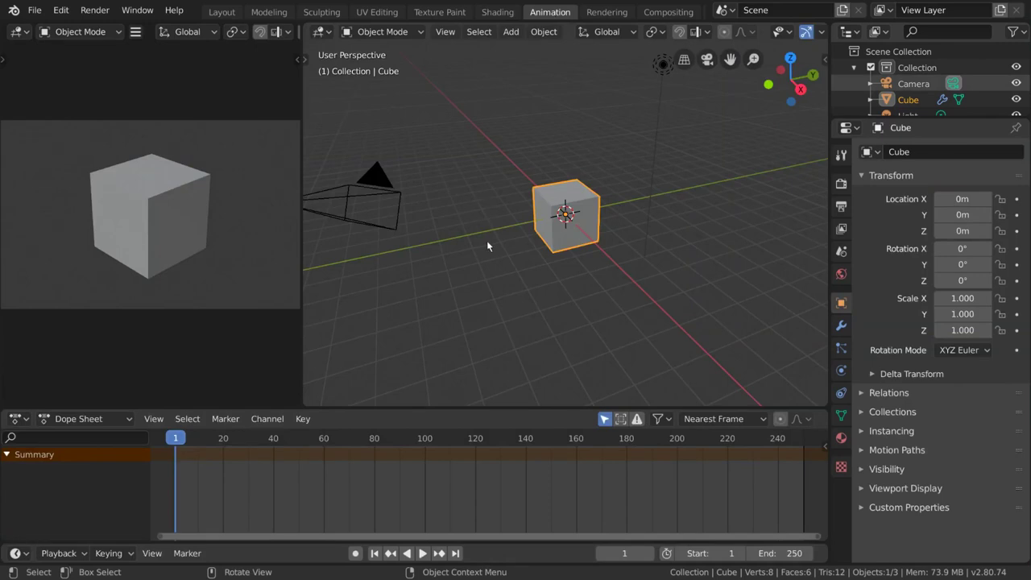
Step: Play and stop the animation, then start a move and rotation on the cube and cancel it
key(space)
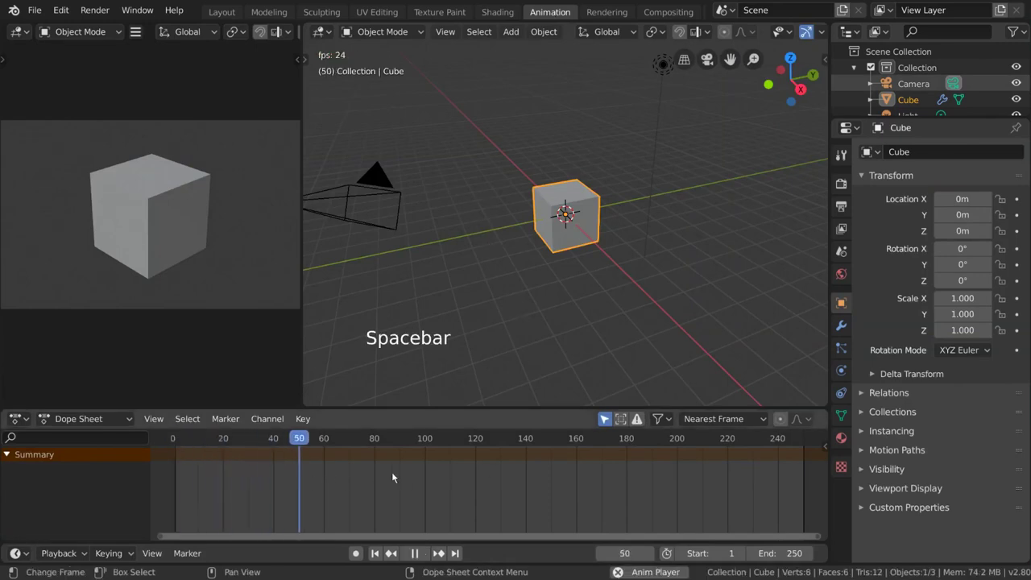
key(Escape)
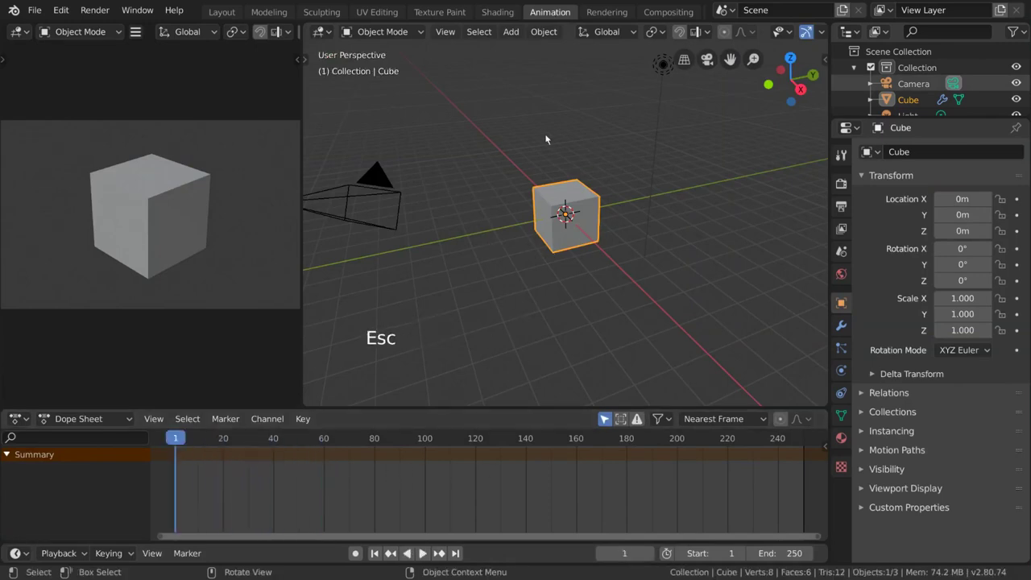
key(g)
key(r)
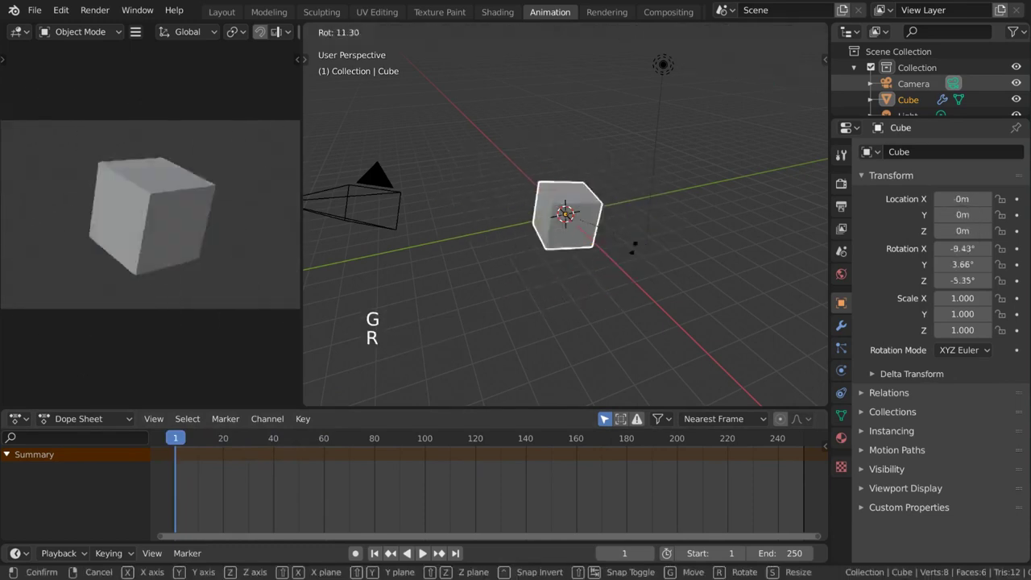
right_click(278, 477)
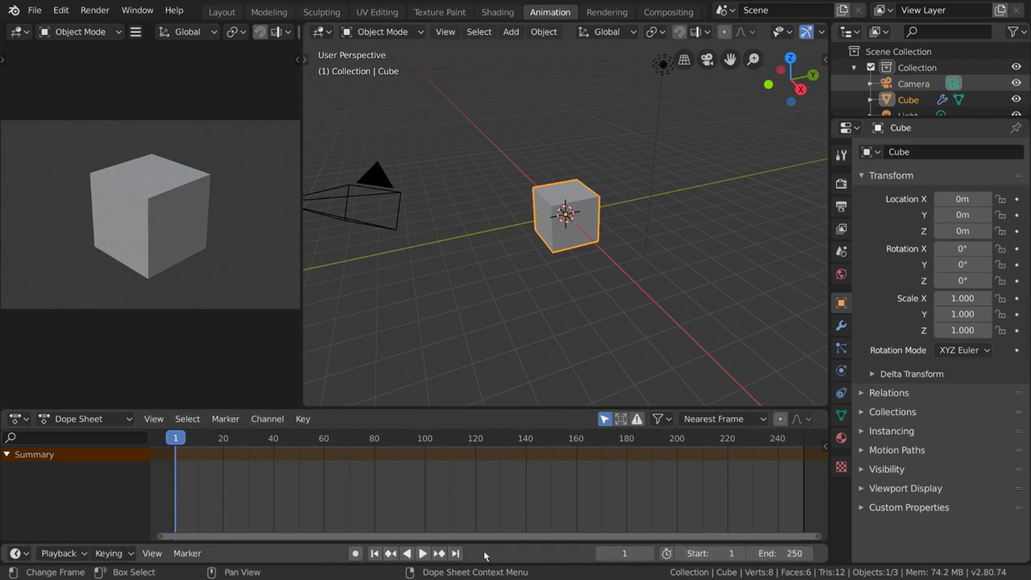
mouse_move(777, 553)
mouse_down()
mouse_move(749, 554)
mouse_move(781, 554)
mouse_up()
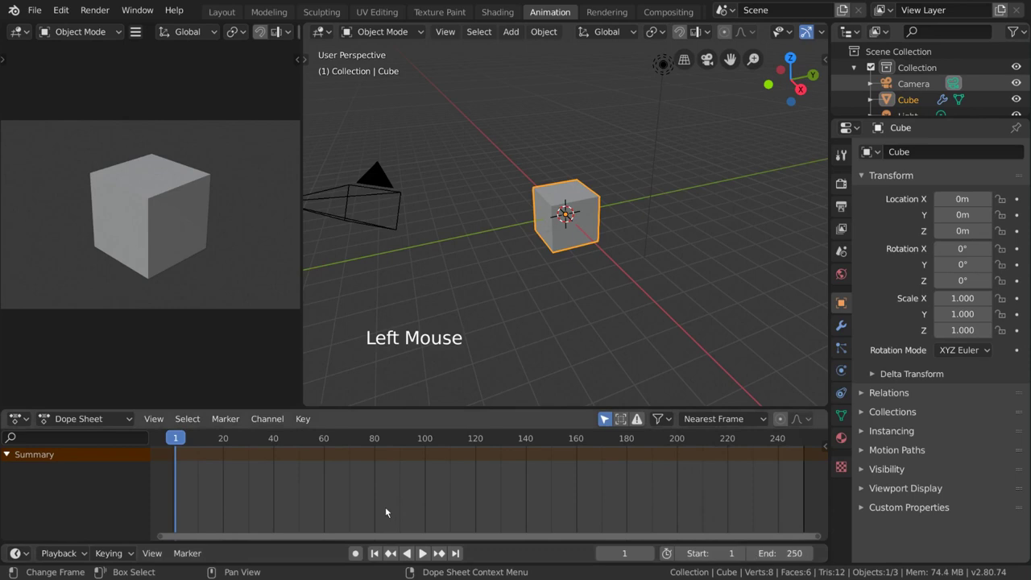
Step: Turn on Auto Keying, key a first move of the cube, and start playback
click(359, 555)
key(g)
click(459, 350)
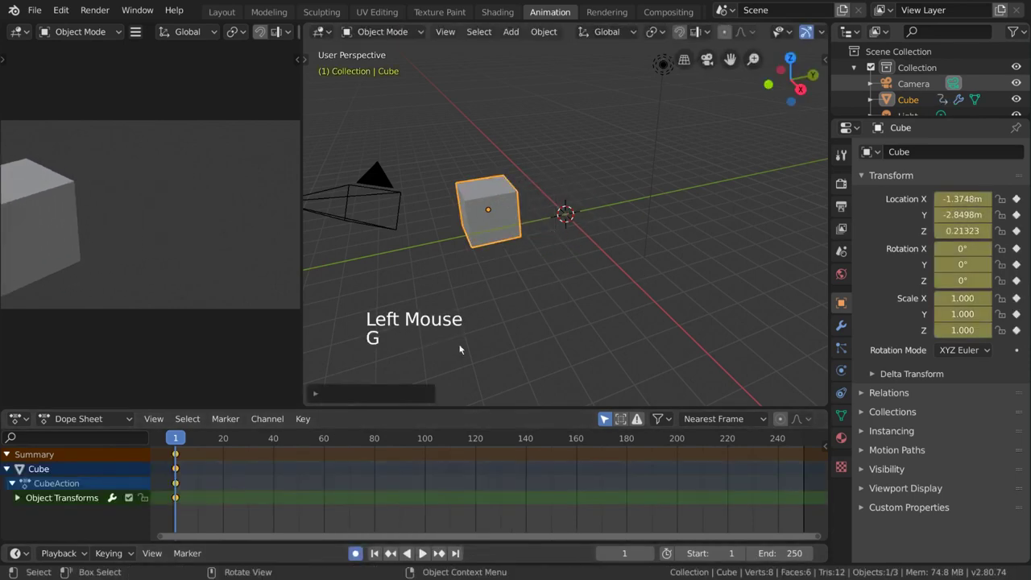
key(space)
Step: Key a move and rotation at frame 22, then scrub back and restart playback
key(space)
key(g)
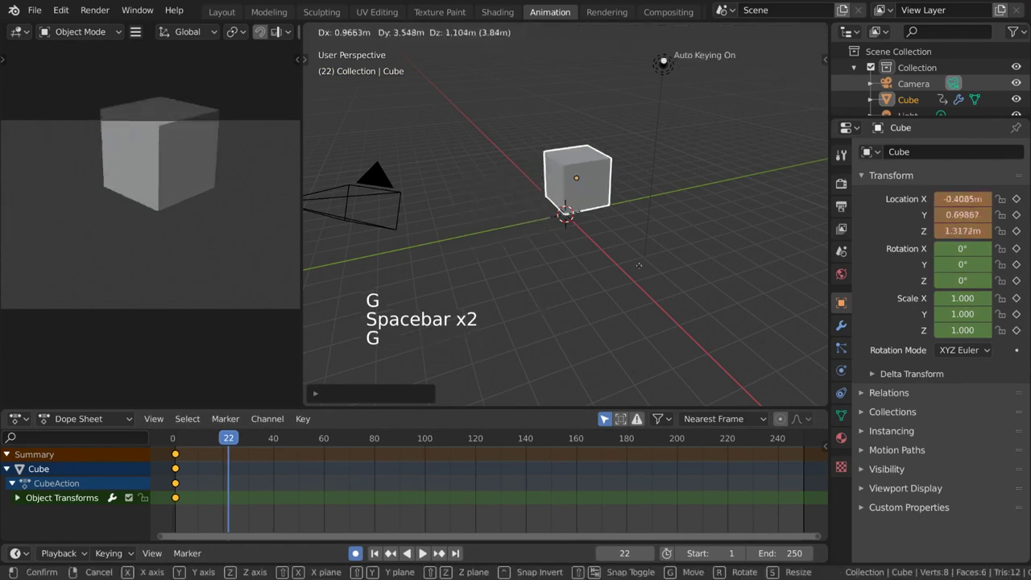
click(645, 277)
key(r)
click(620, 305)
key(space)
key(space)
drag(216, 437, 172, 437)
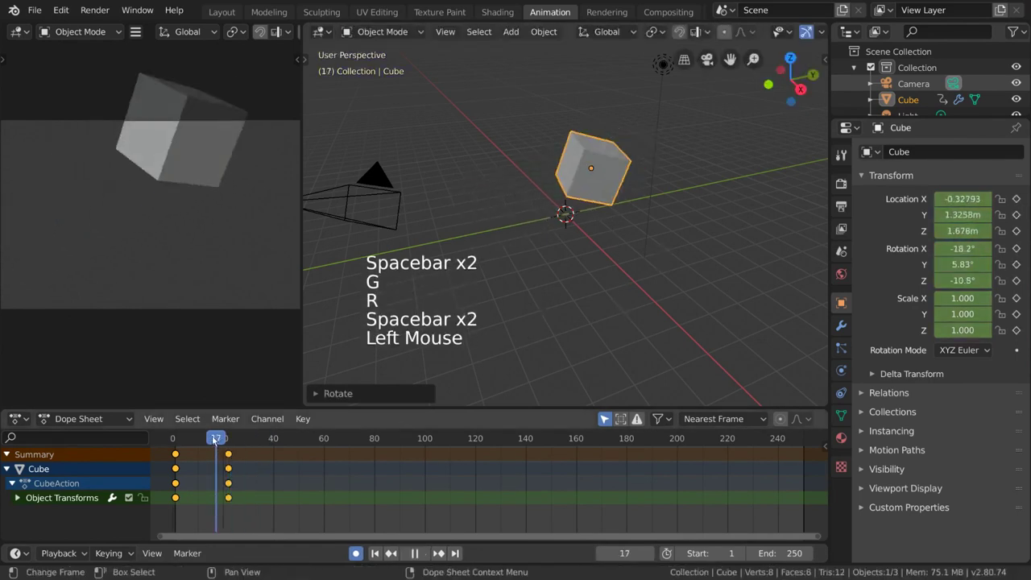
key(space)
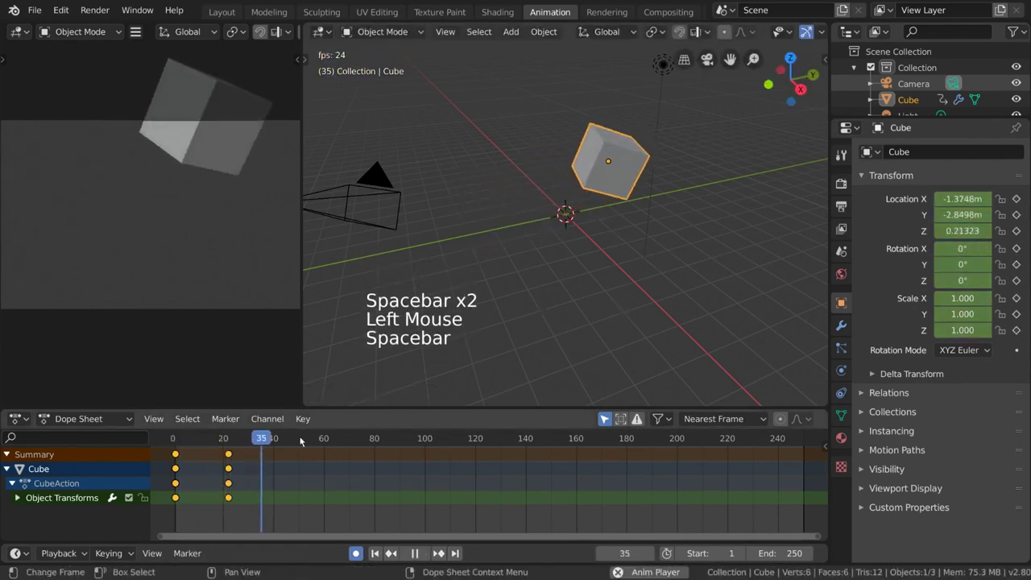
key(space)
Step: At frame 66, key two further rotations and a small move of the cube
key(r)
click(702, 74)
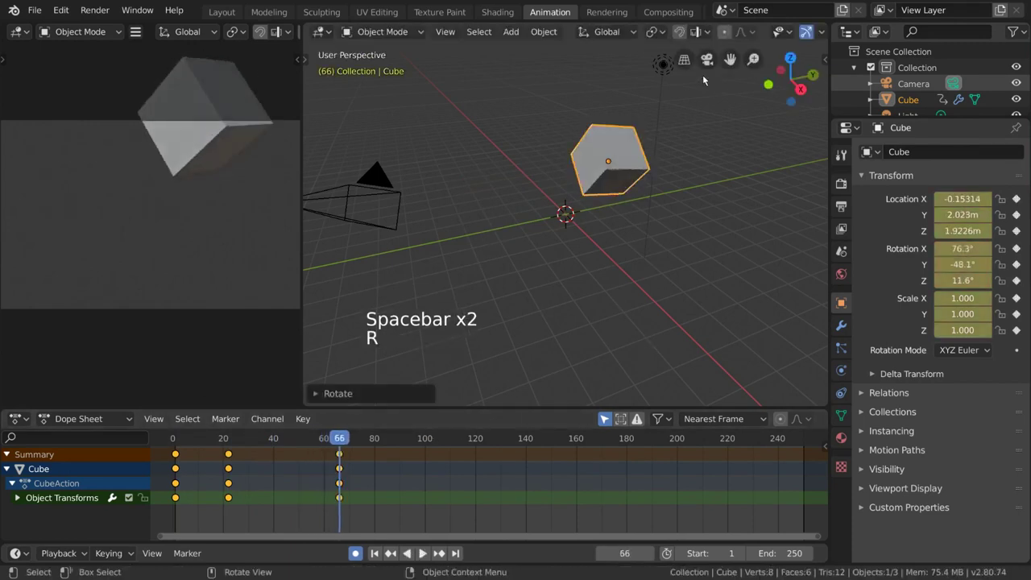
key(r)
click(381, 189)
key(g)
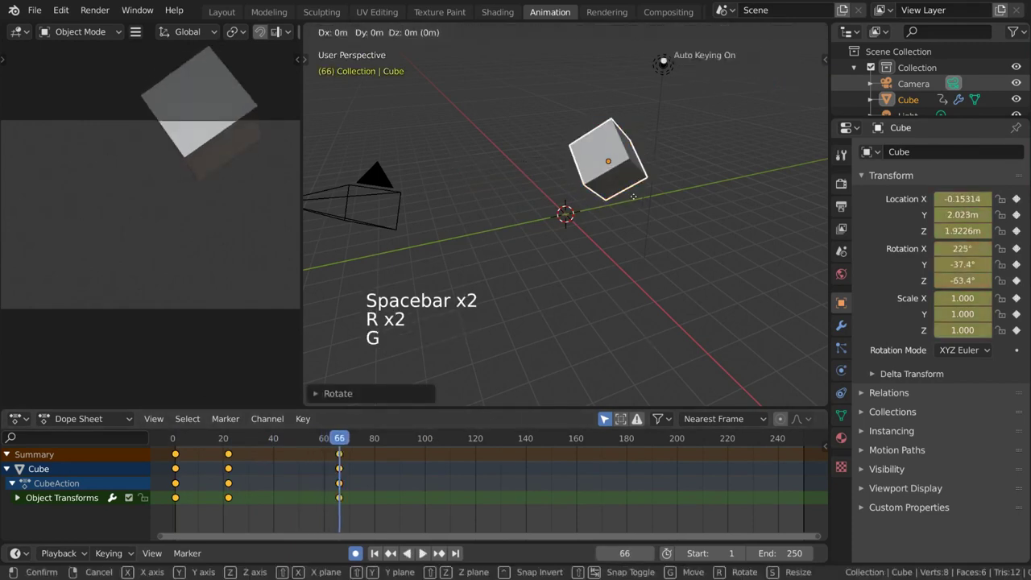
click(639, 221)
Step: Key another move at frame 132, then play the animation through to frame 133
drag(384, 442, 507, 439)
key(g)
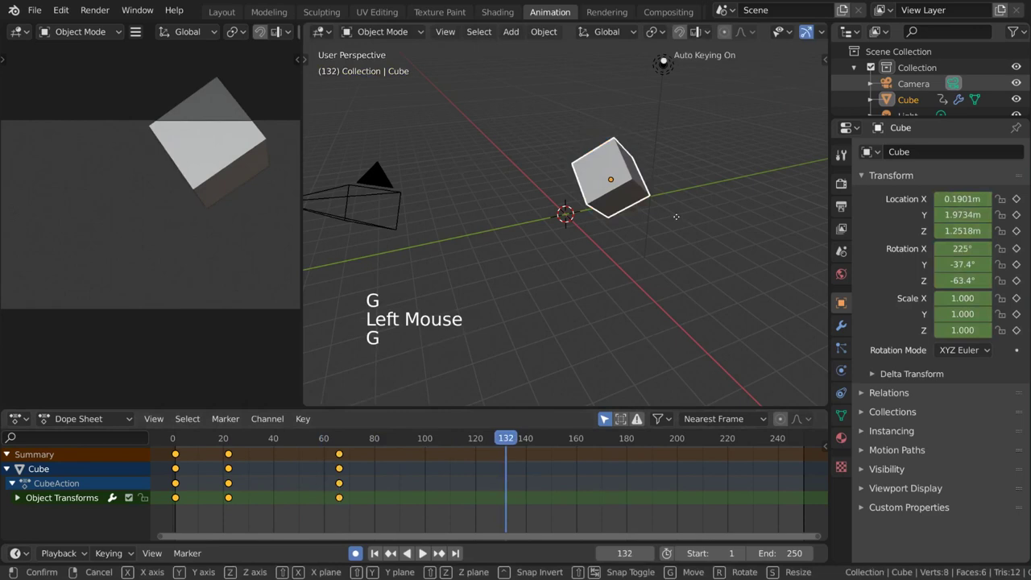
click(584, 269)
drag(266, 442, 228, 451)
key(space)
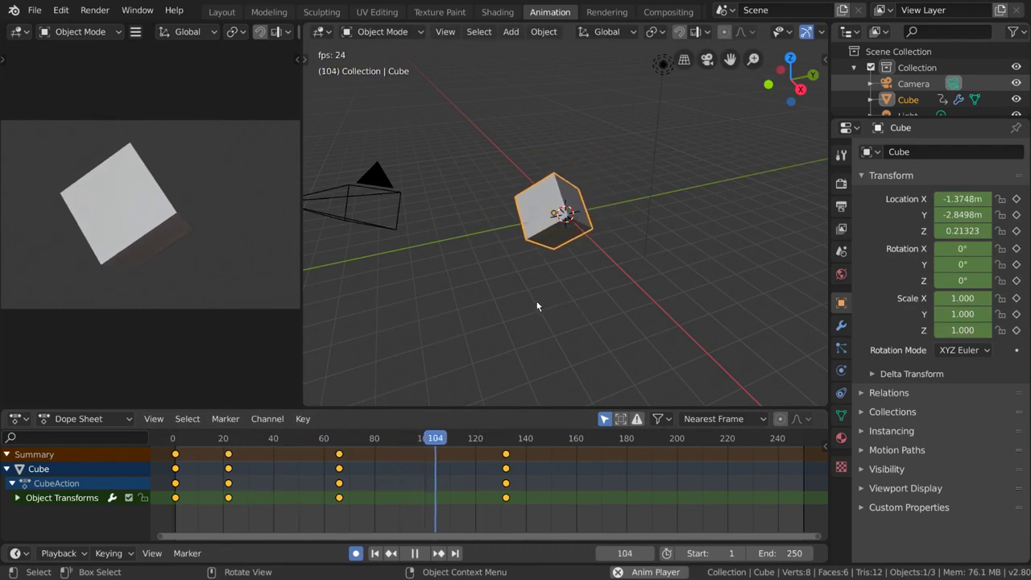
key(space)
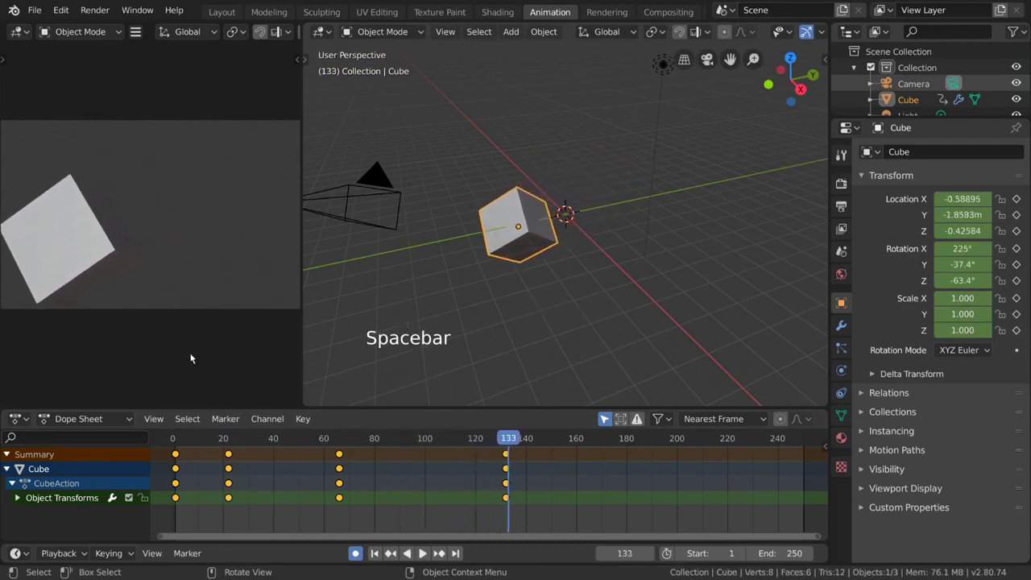
Step: Split the left area and turn the new part into a Graph Editor
right_click(300, 295)
click(273, 279)
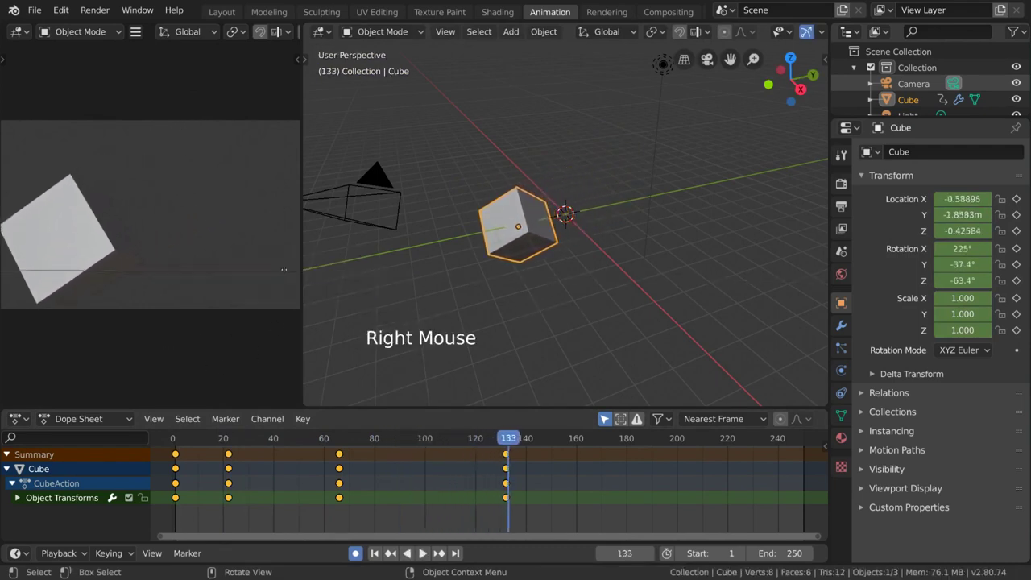
click(247, 252)
click(18, 262)
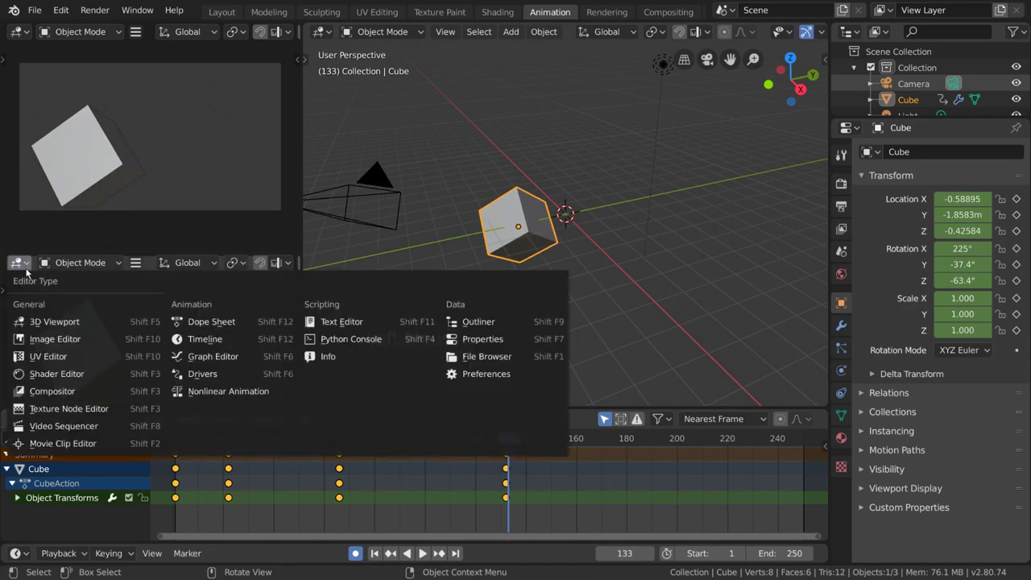
click(267, 359)
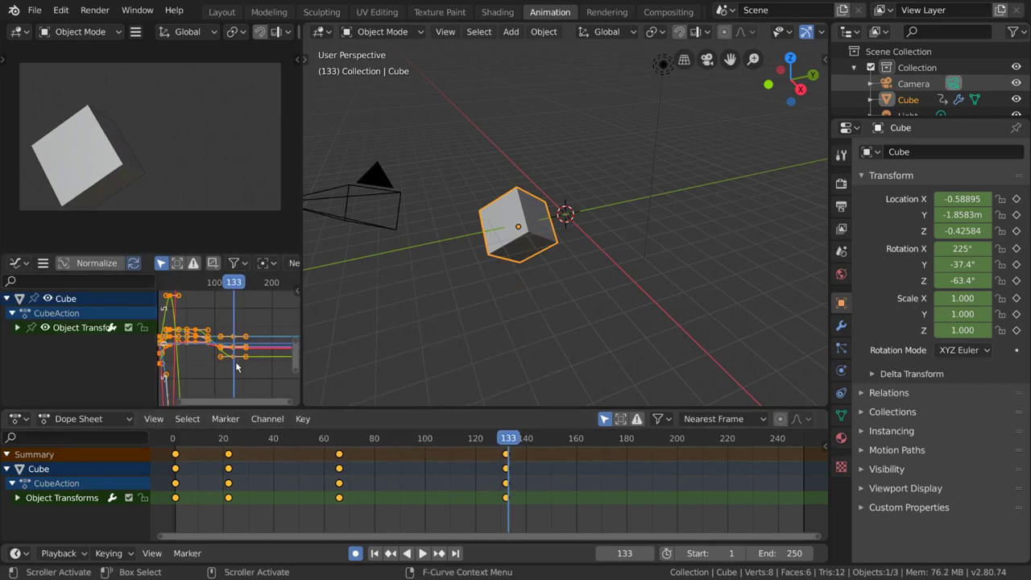
Step: Shift the green curve's keys and move the frame-66 keyframes later
click(238, 355)
key(g)
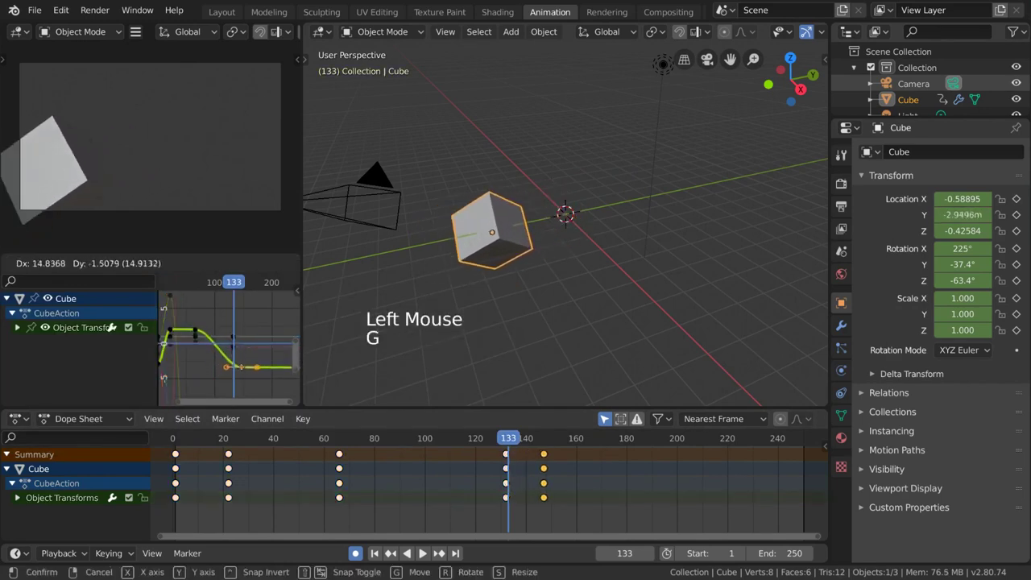
click(233, 352)
click(339, 453)
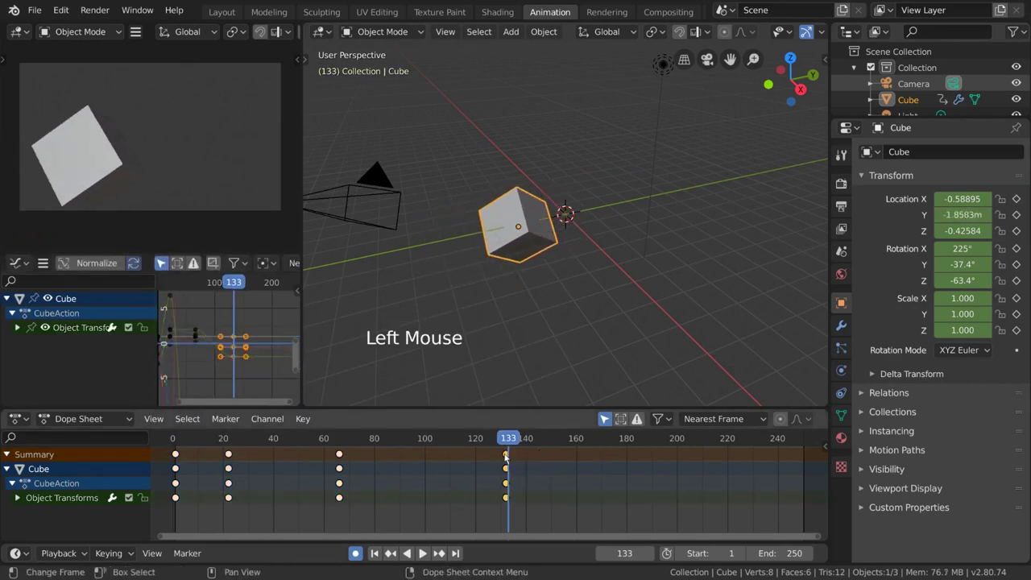
key(g)
click(350, 453)
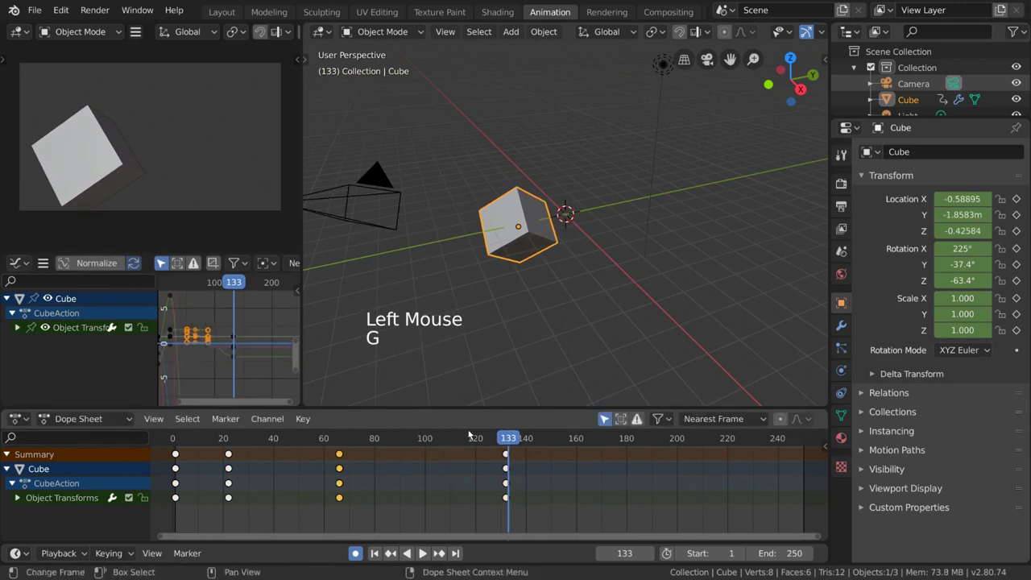
Step: Rescale all keyframe spacing around frame 40 to frames 31, 86 and 172, then play it
click(274, 438)
key(a)
key(s)
key(s)
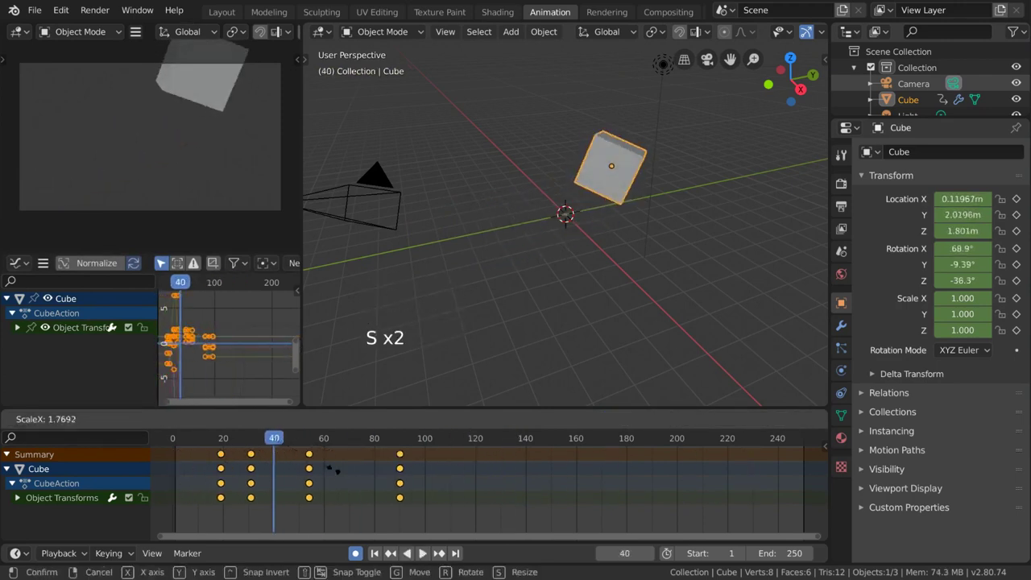
key(g)
click(446, 463)
key(space)
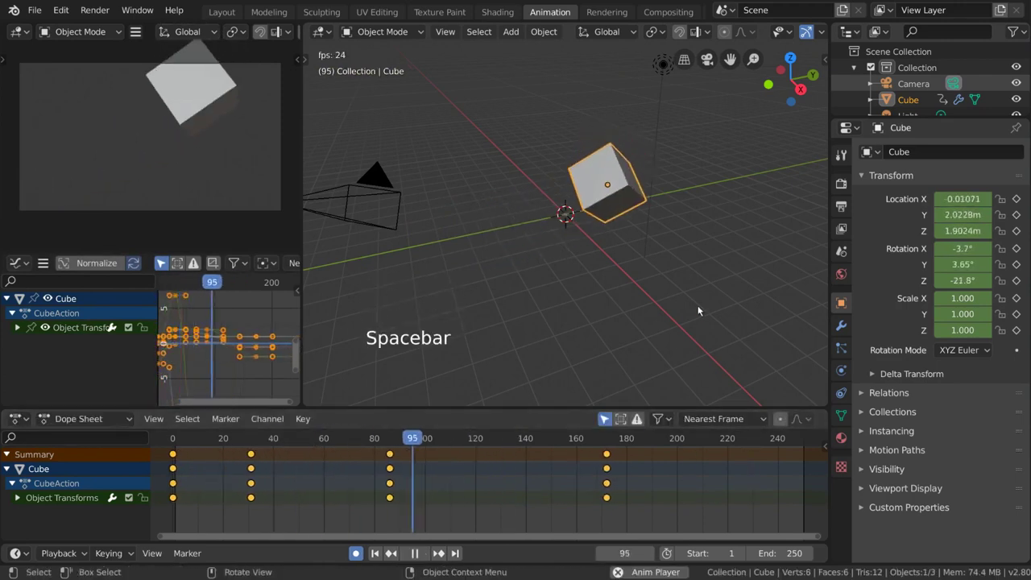
key(space)
click(608, 14)
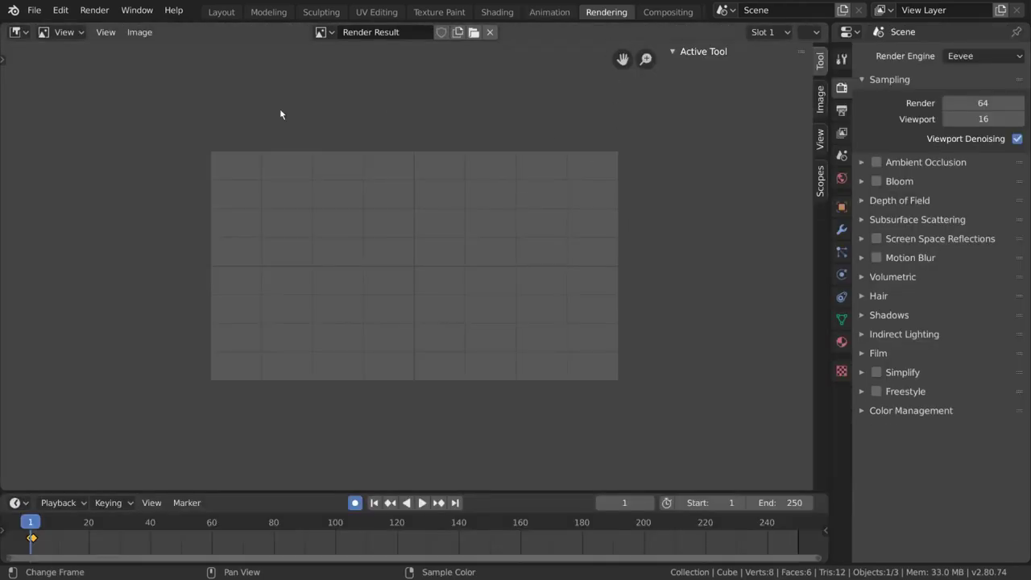
Step: Render frame 1 with Render Image and close the render window
click(94, 10)
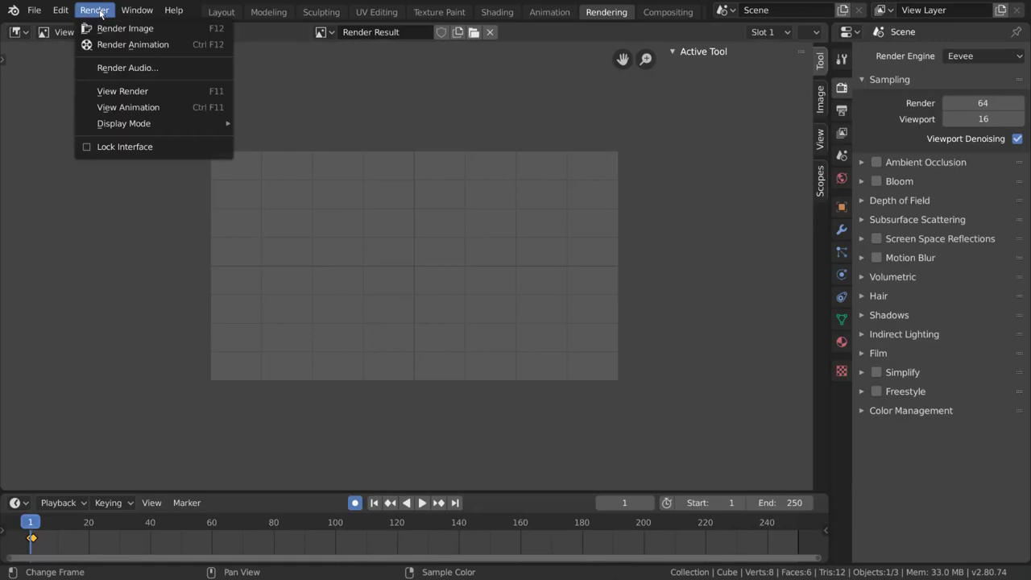
click(102, 28)
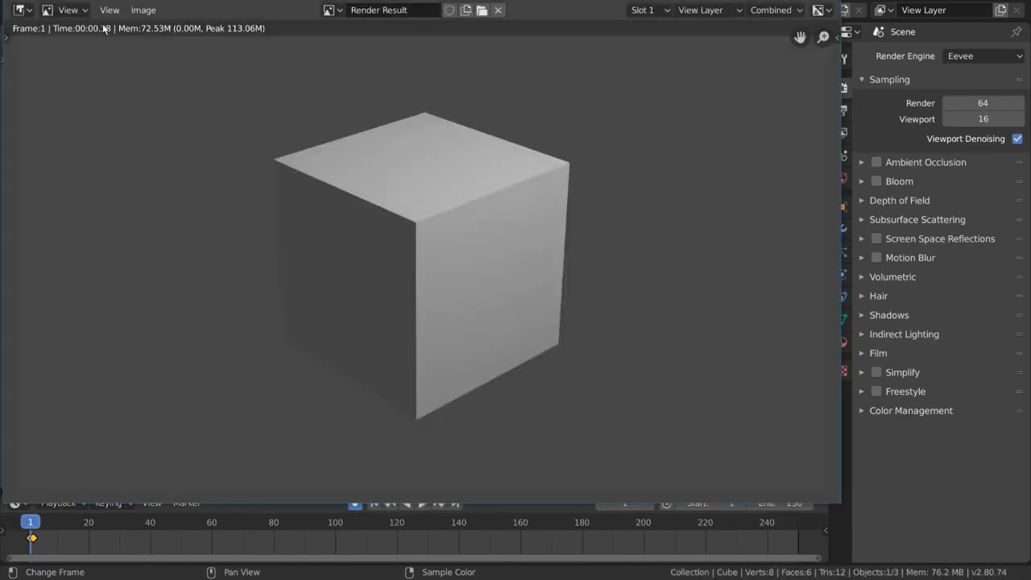
key(Escape)
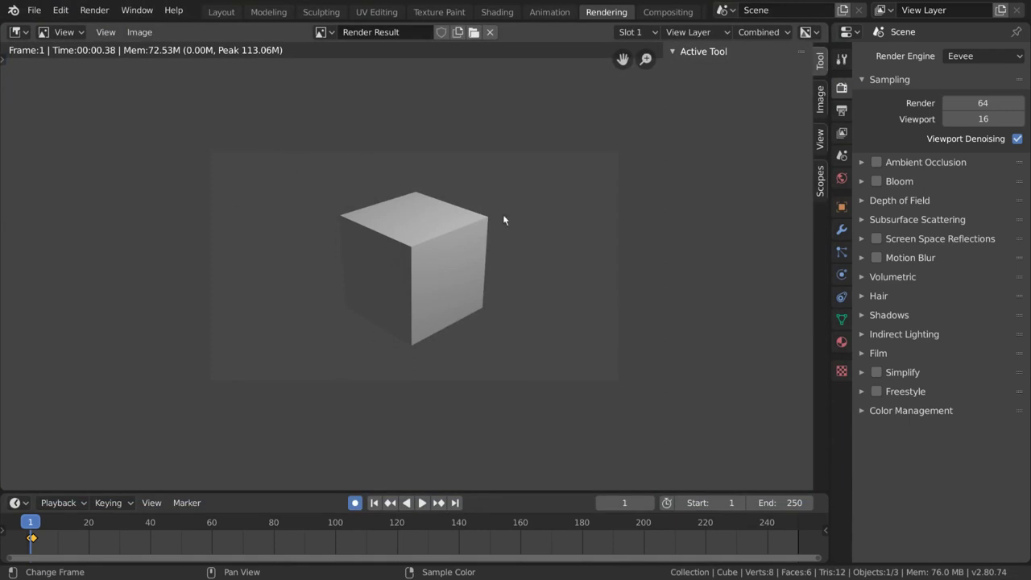
Step: Keep Render Result in the Image Editor and open the render slot list
click(18, 33)
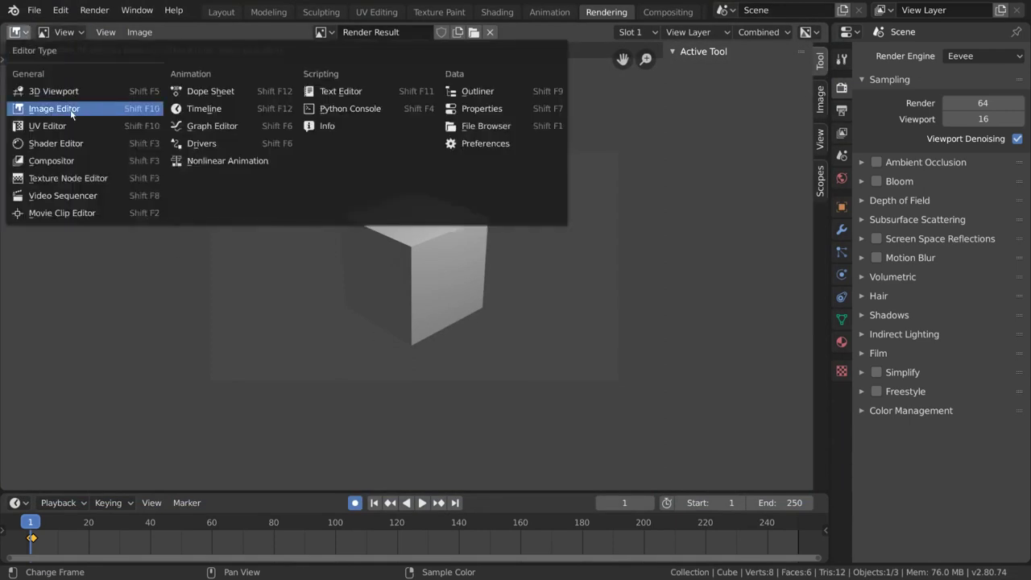
click(103, 117)
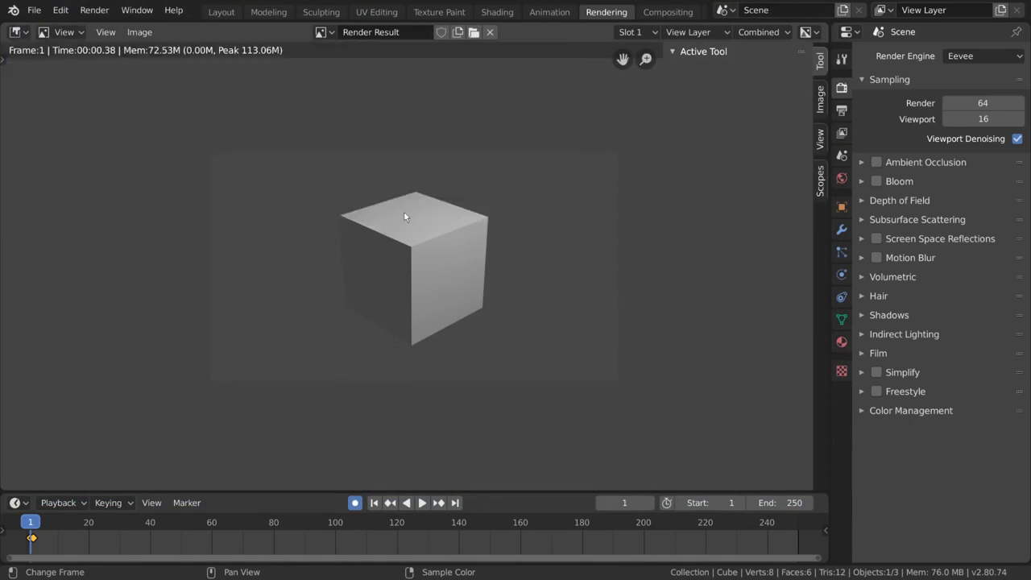
click(324, 32)
click(433, 57)
click(632, 32)
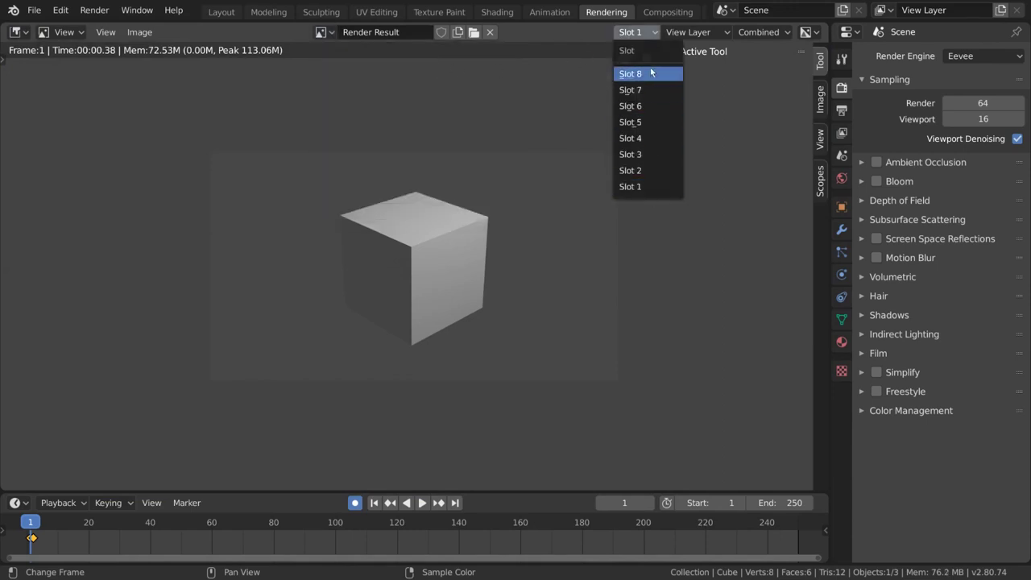
Step: Render frame 2 of the cube into render slot 2
click(654, 170)
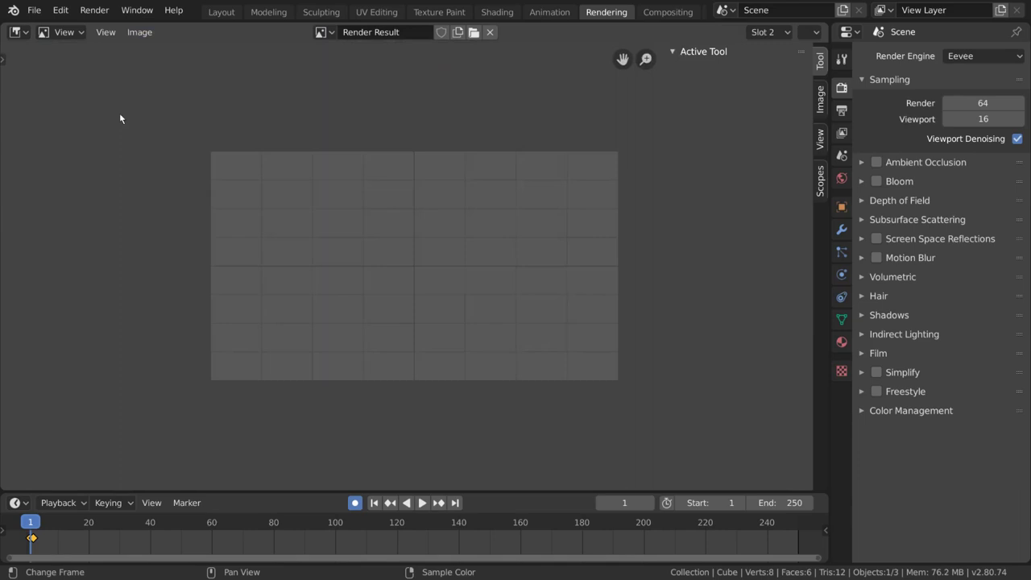
click(33, 525)
click(95, 10)
click(121, 28)
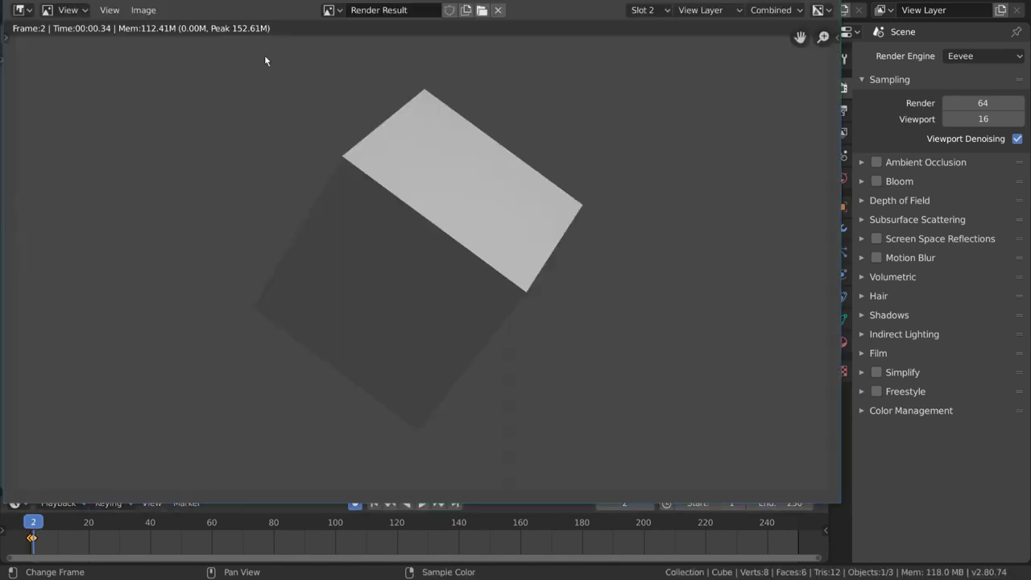
key(Escape)
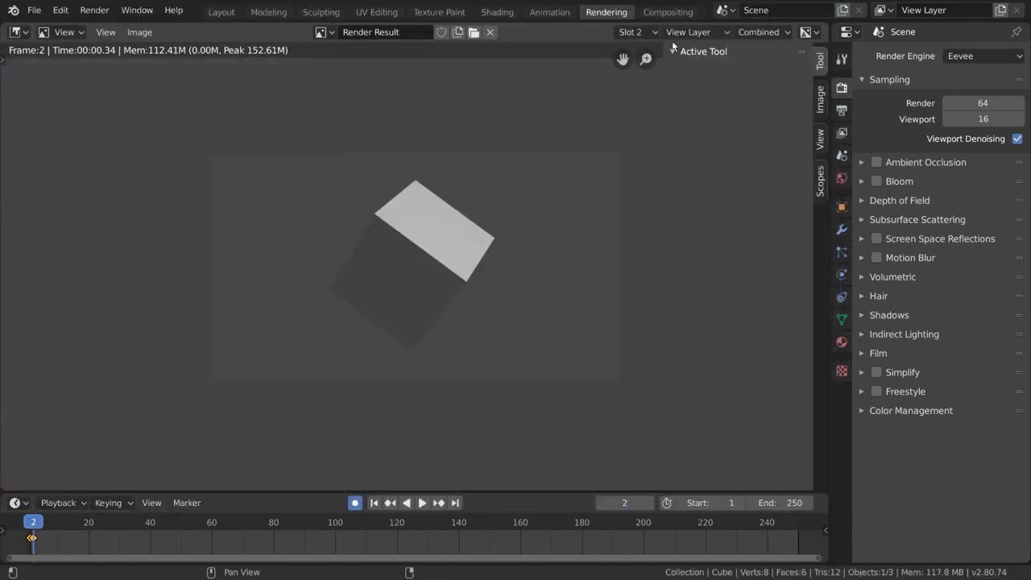
Step: Show the Slot 1 render with the sidebar's Render Slots list, then cycle slots with J and Alt+J
click(651, 32)
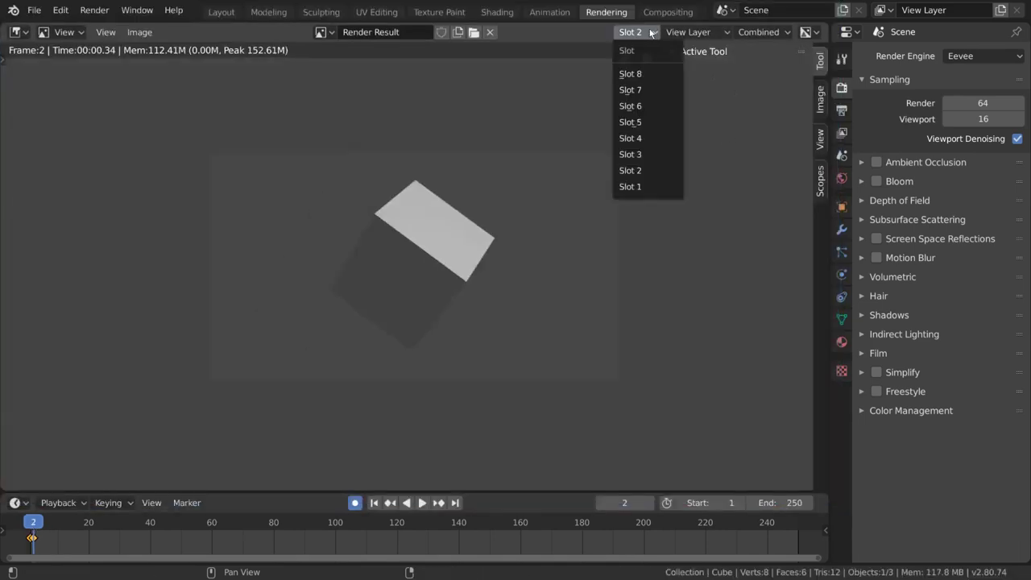
click(644, 186)
click(820, 100)
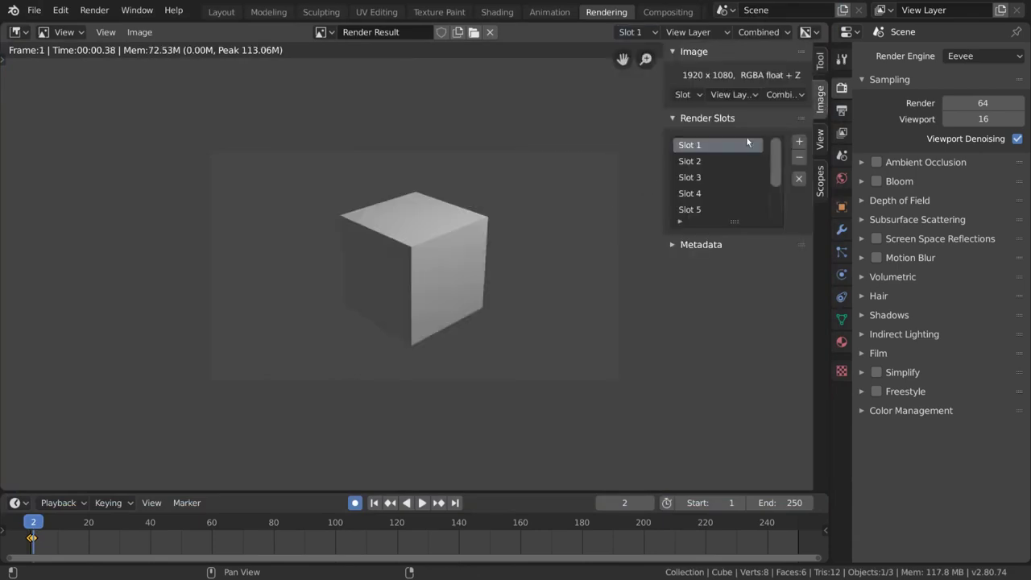
click(714, 159)
click(713, 145)
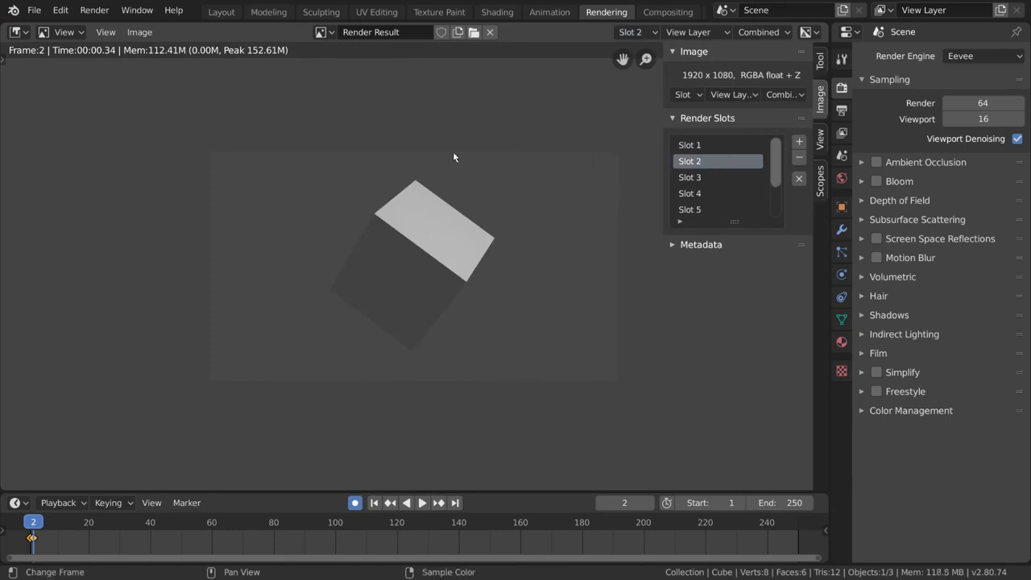
key(j)
key(j)
key(j)
key(j)
key(j)
key(j)
key(j)
key(j)
key(j)
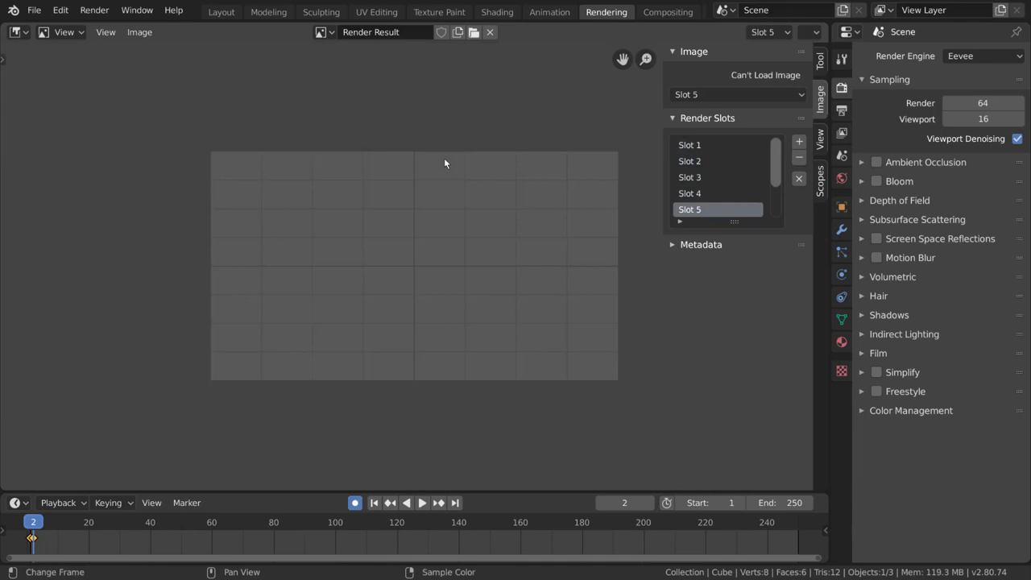
key(alt+j)
key(alt+j)
key(alt+j)
key(alt+j)
key(j)
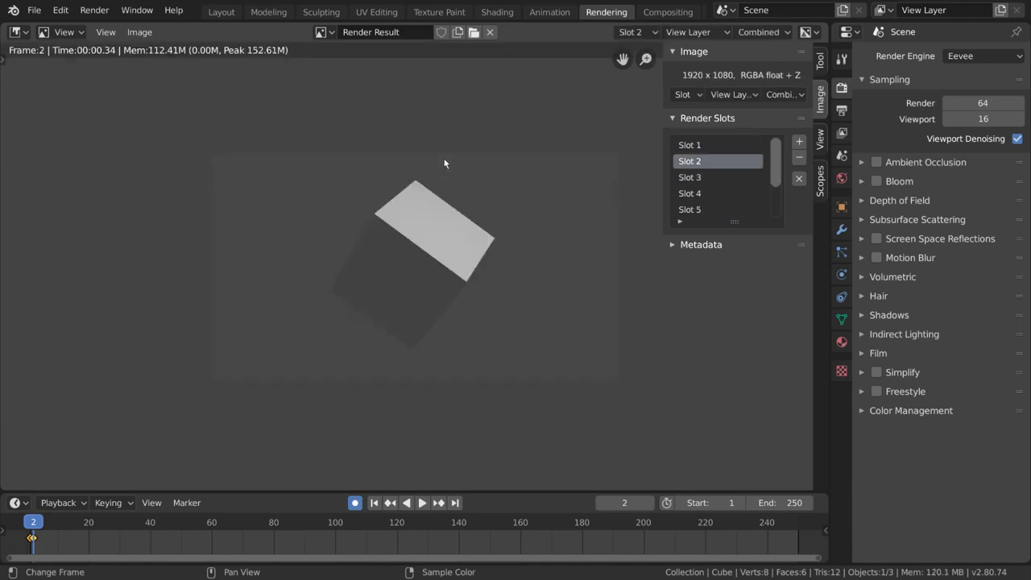
key(j)
key(j)
key(j)
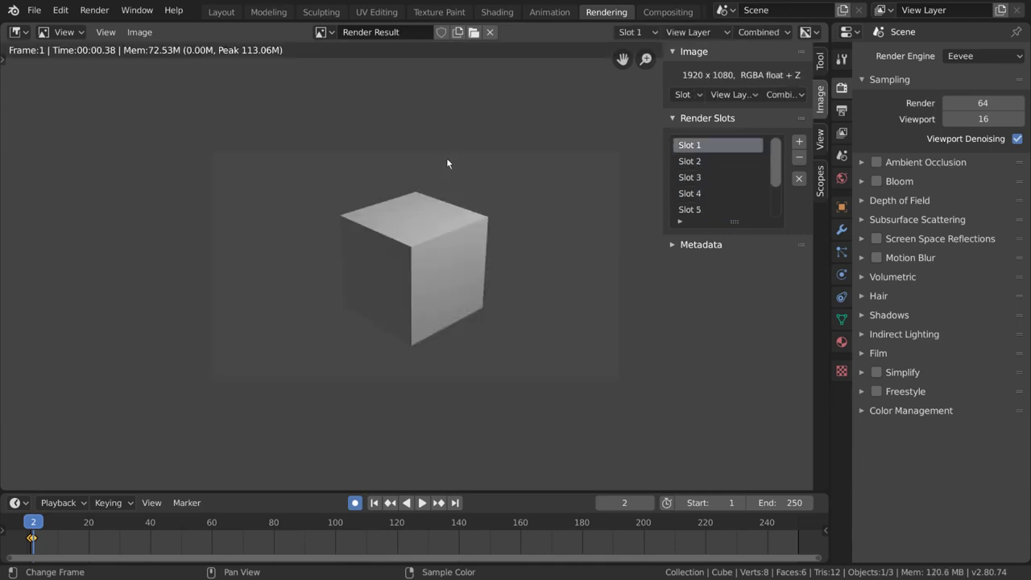
Step: Switch to the Compositing workspace and enable Use Nodes in the compositor
click(669, 14)
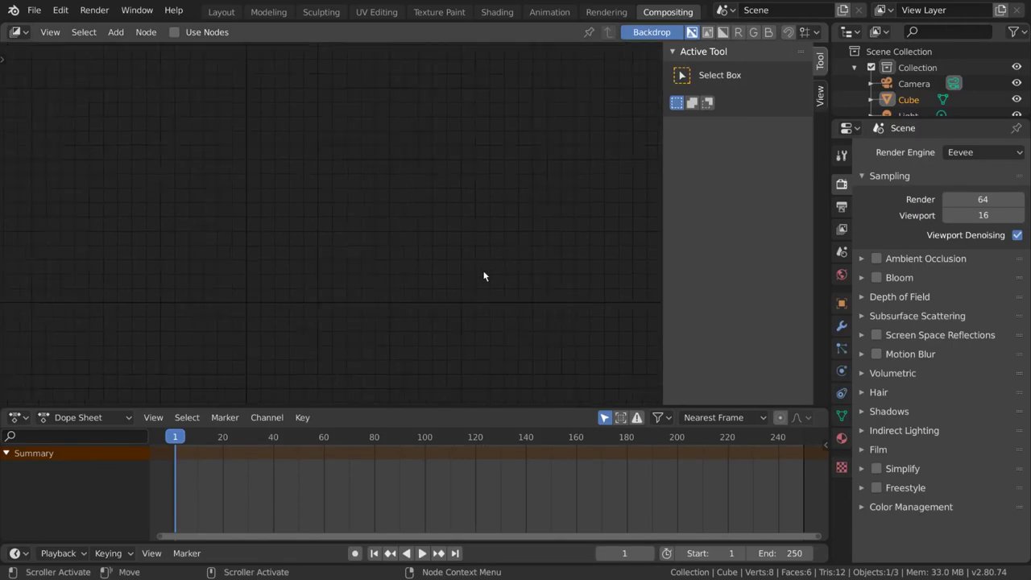
scroll(483, 275, up, 2)
middle_drag(482, 255, 488, 276)
scroll(516, 260, up, 1)
click(18, 33)
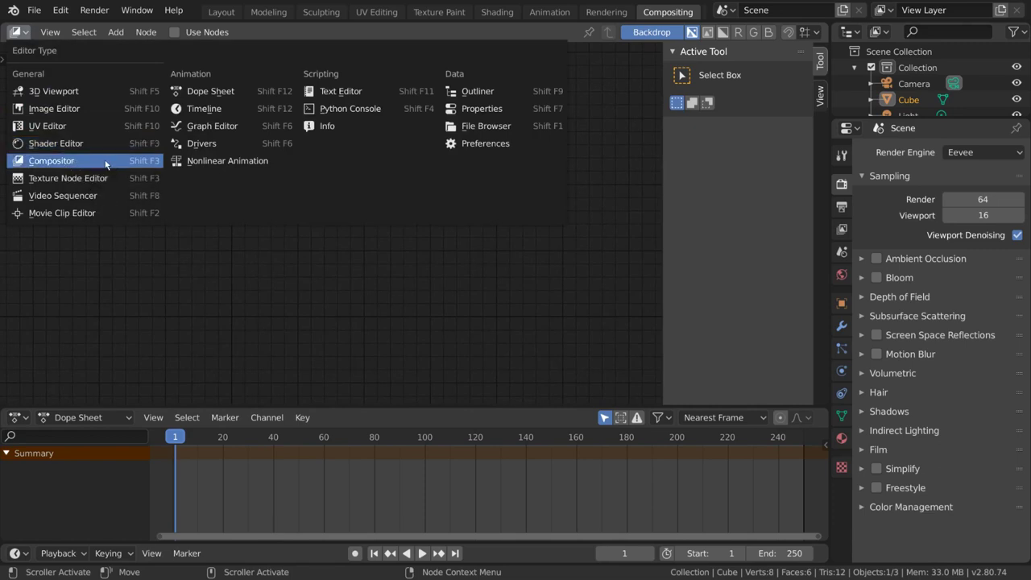
click(106, 162)
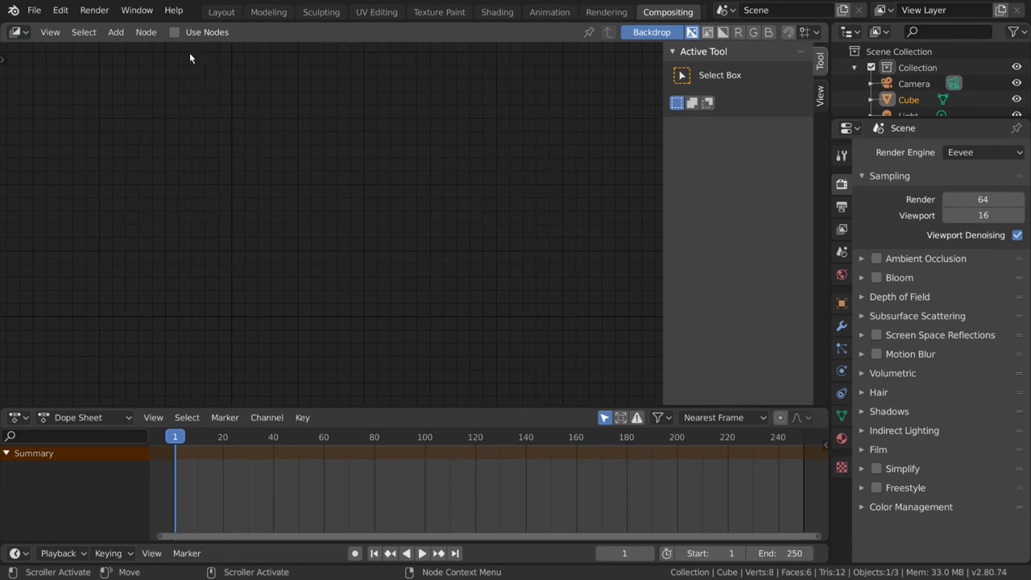
click(180, 34)
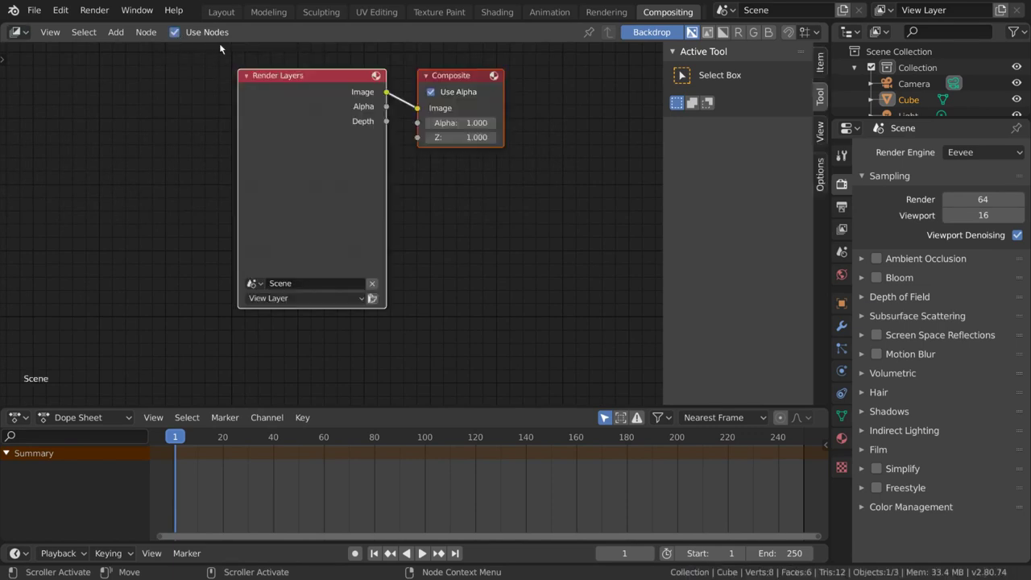
Step: Recentre the nodes with Home and test-move the Composite and Render Layers nodes, cancelling each
key(Home)
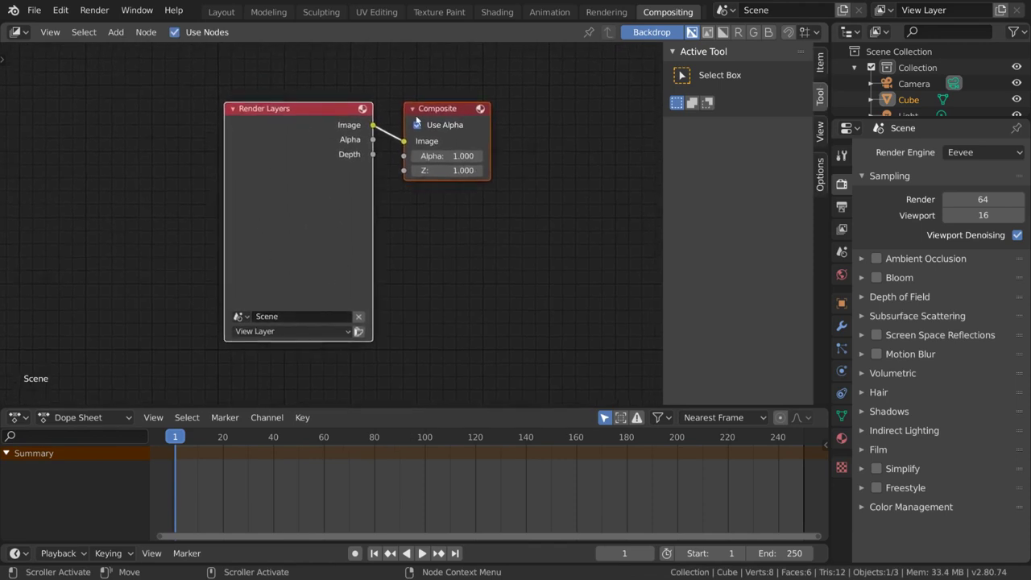
click(458, 111)
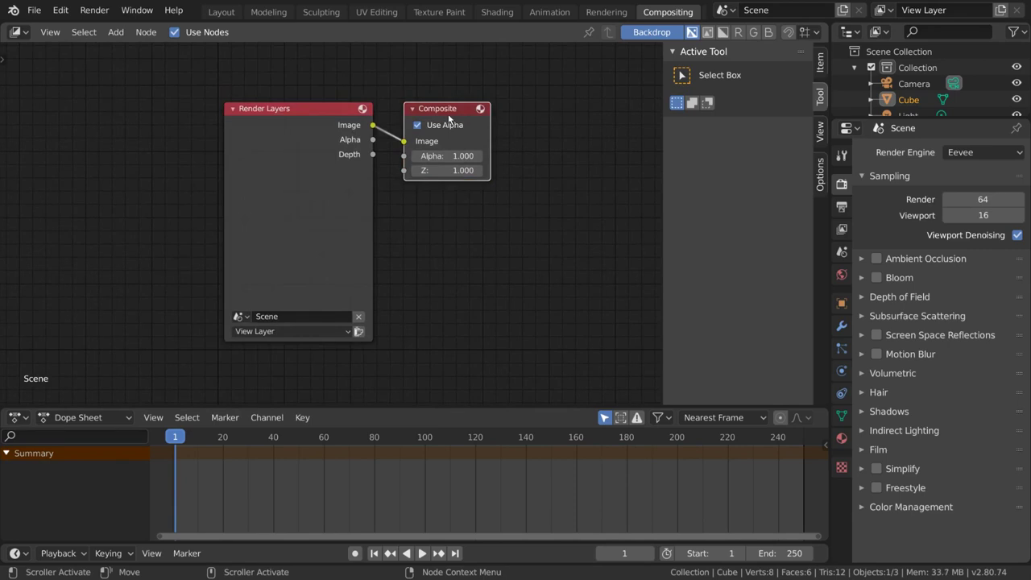
key(g)
key(Escape)
drag(326, 200, 298, 197)
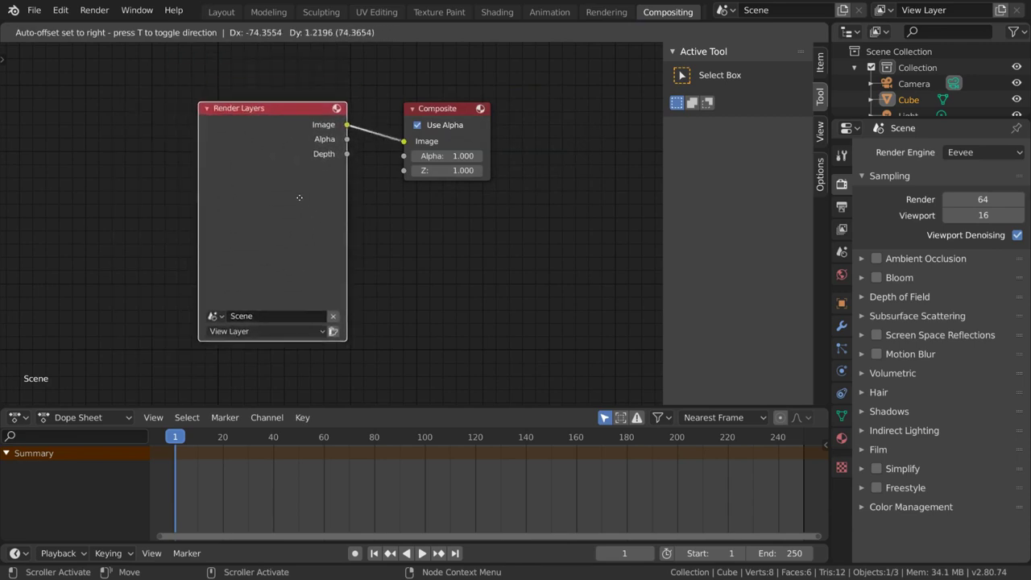
key(Escape)
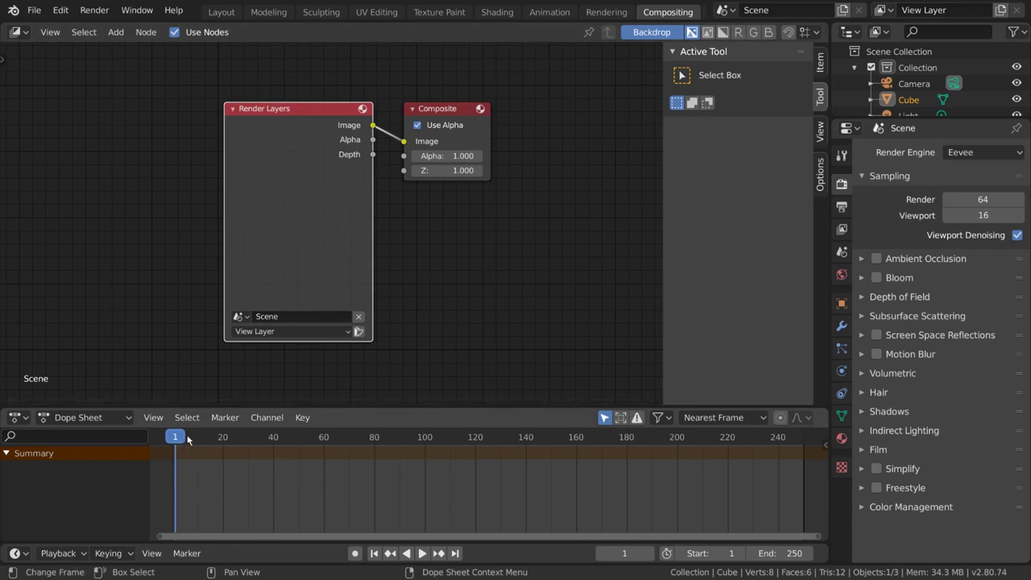
Step: Keyframe the Mix node's Fac at frames 283 and 280
drag(187, 438, 287, 441)
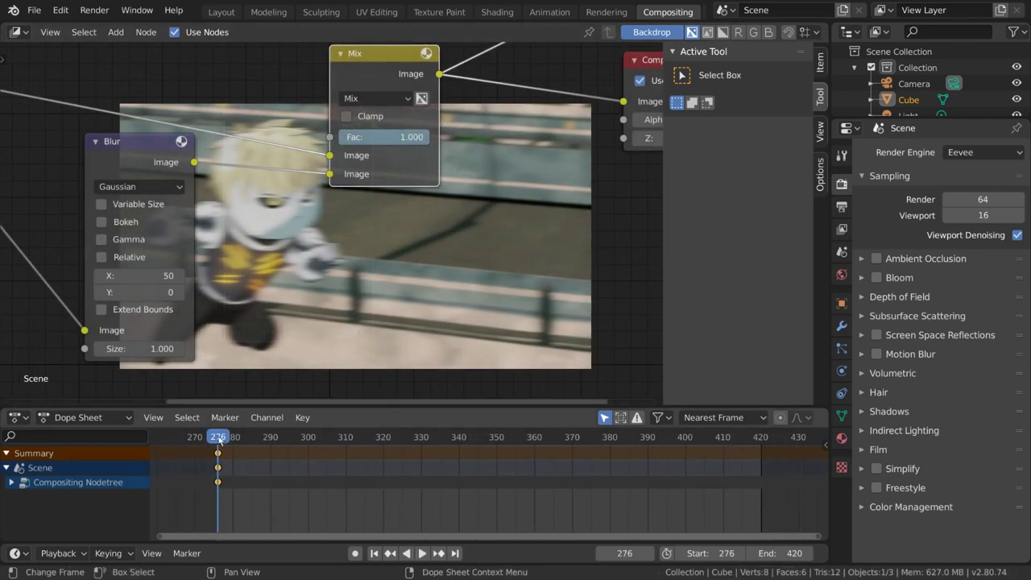
click(246, 439)
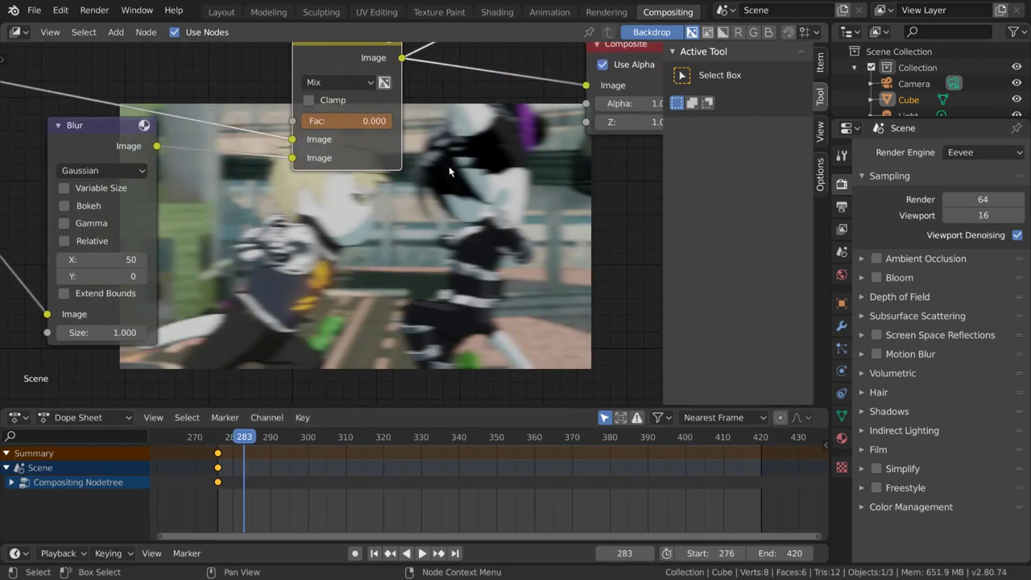
key(i)
key(Left)
key(Left)
key(Left)
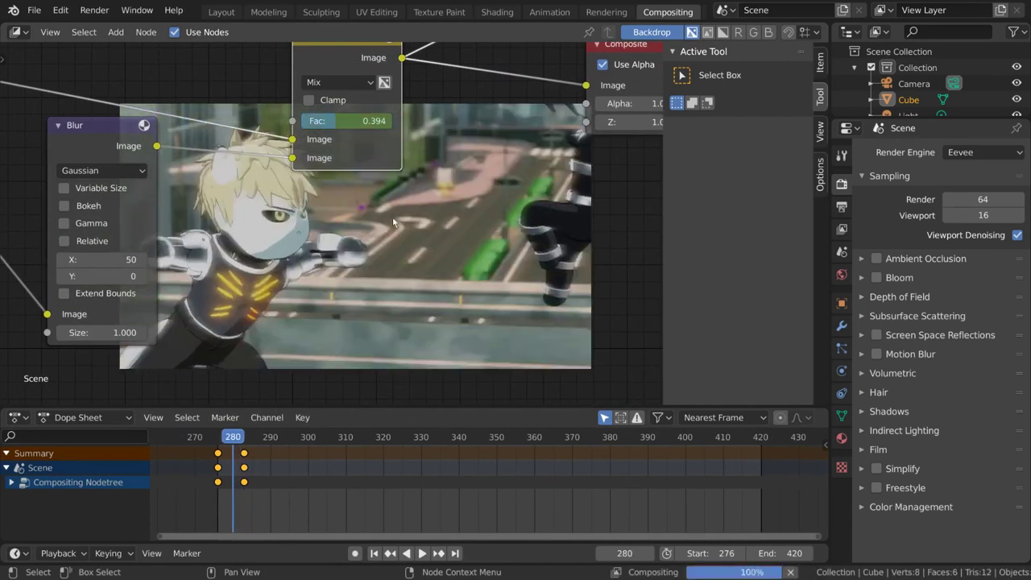
key(i)
Step: Go to frame 285 and shift the Fac keyframes in time with G
drag(233, 441, 243, 442)
key(g)
key(Return)
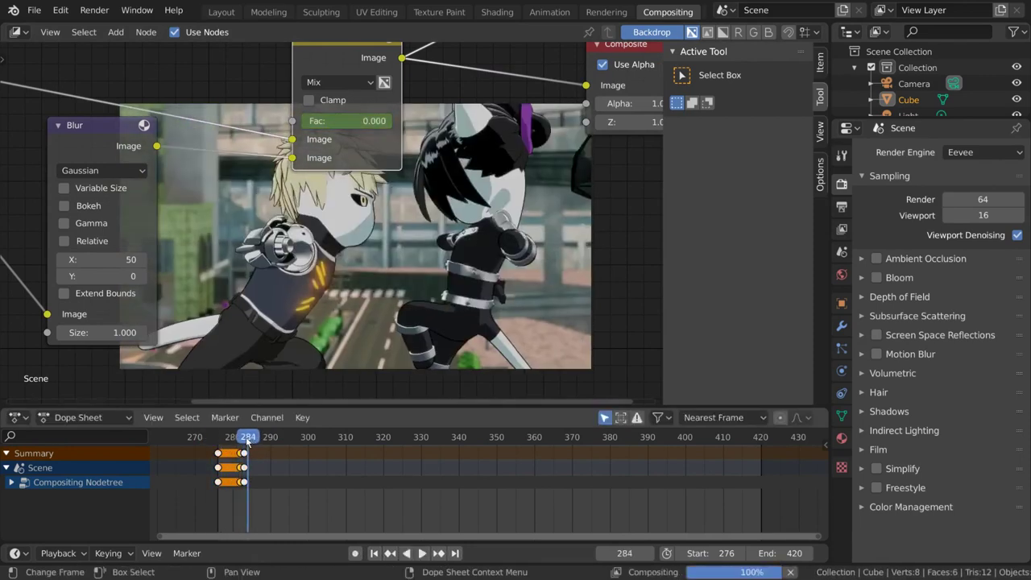
scroll(346, 484, up, 3)
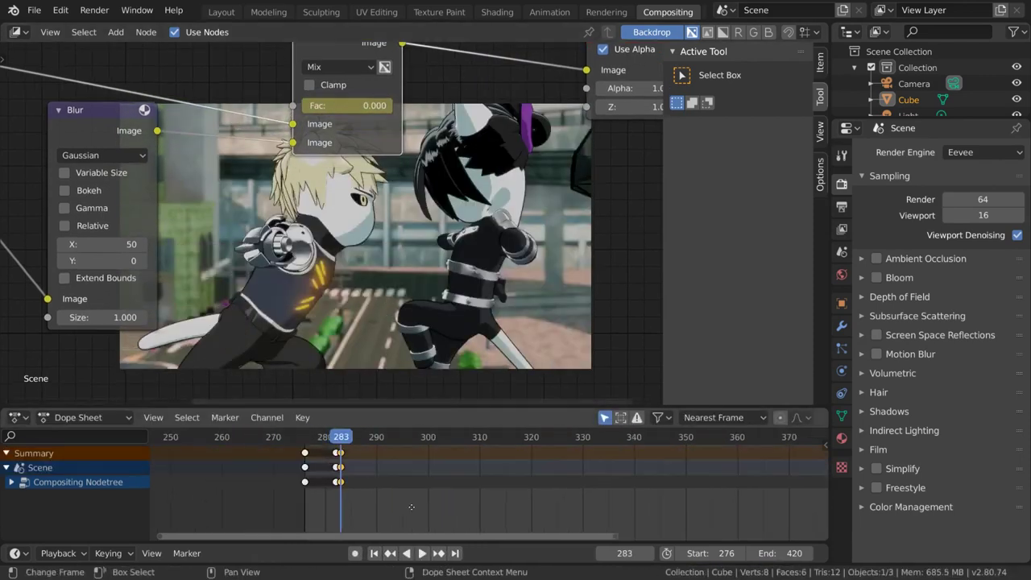
click(351, 467)
key(g)
key(Return)
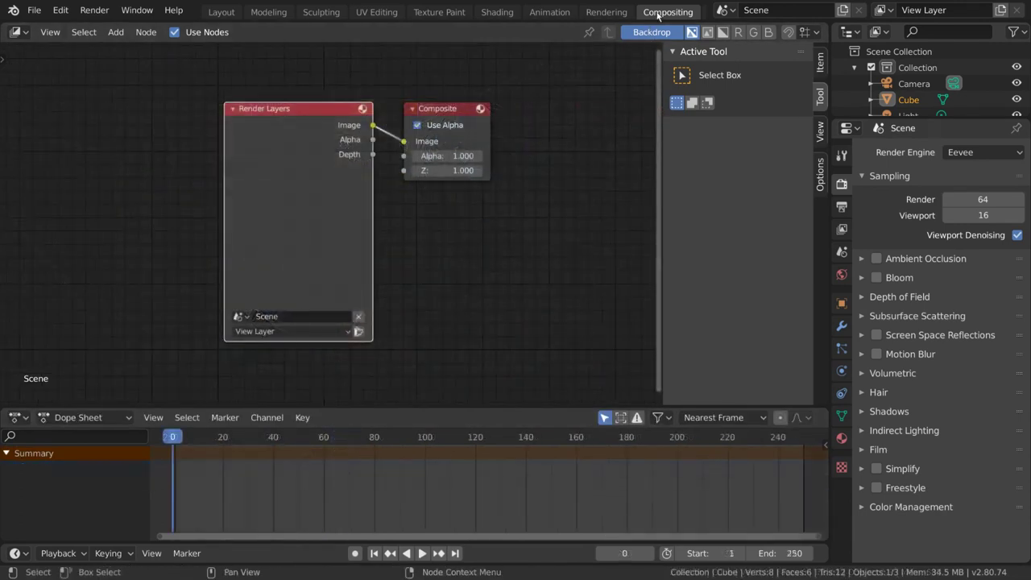
scroll(656, 12, down, 3)
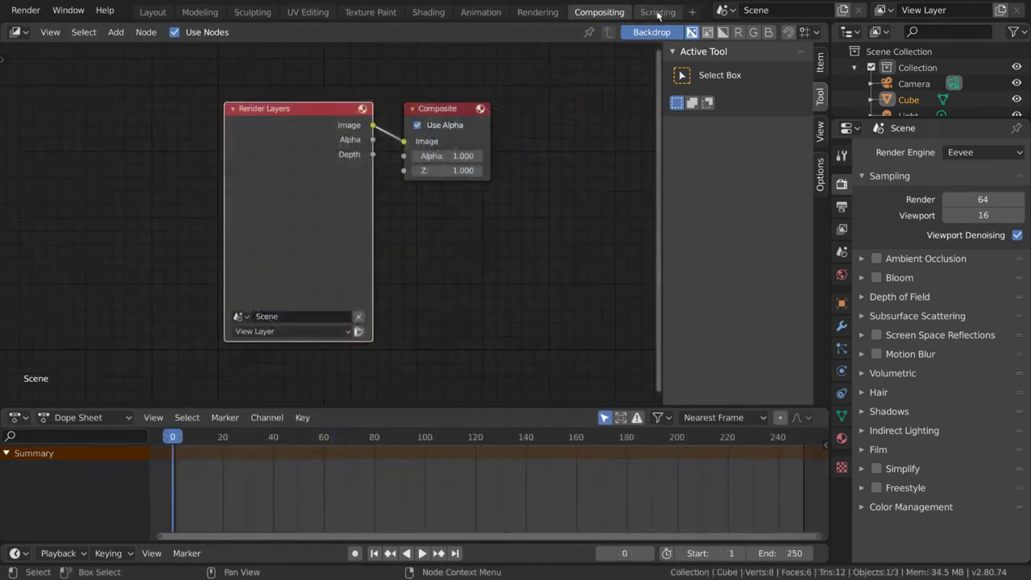
Step: Open the Scripting workspace and start a new text block containing 'import bpy'
click(658, 12)
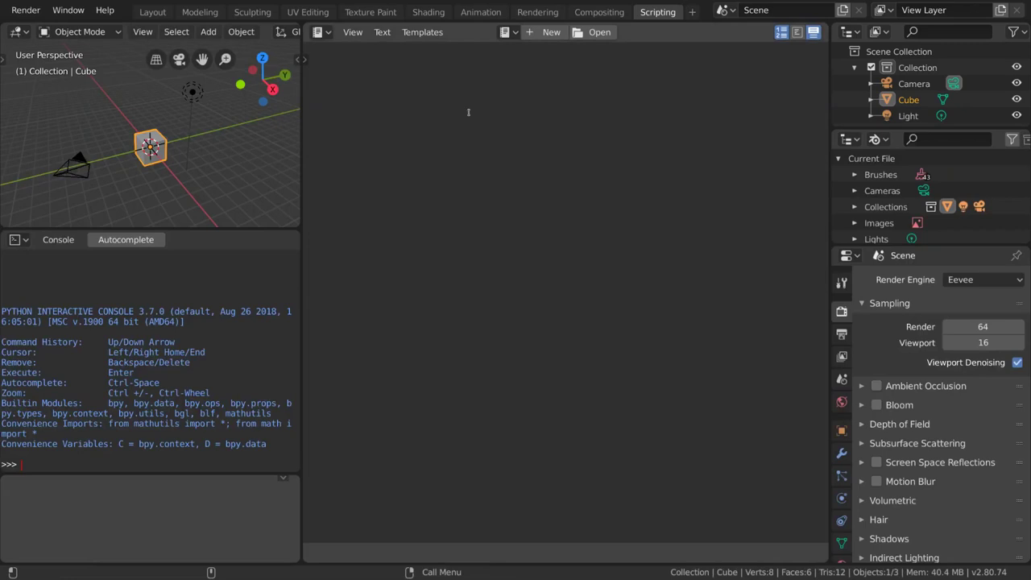
click(532, 32)
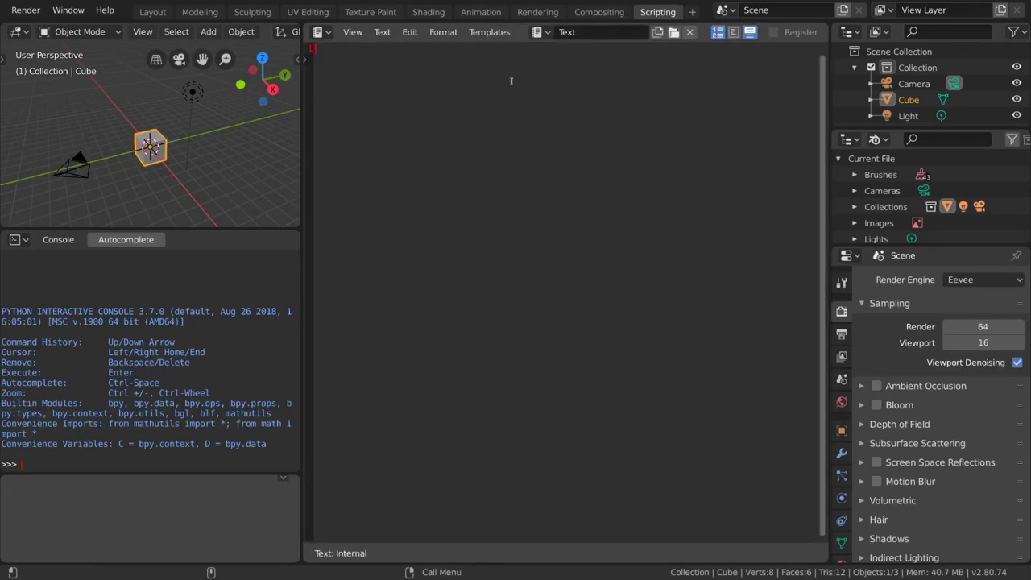
text(import bpy)
Step: Toggle syntax highlighting, word wrap and line numbers, then load the Python Ui Menu template
click(750, 32)
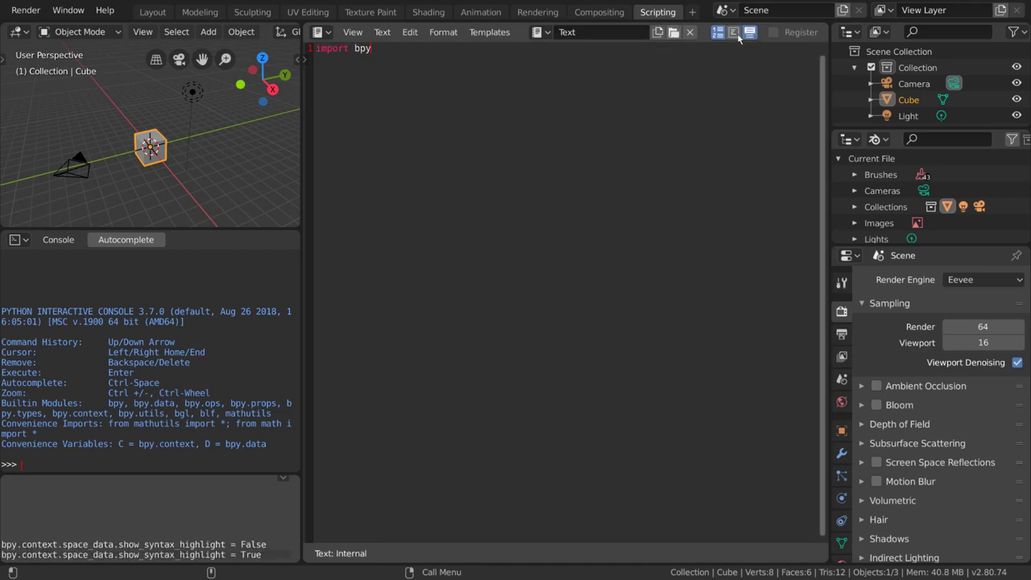
click(734, 33)
click(721, 37)
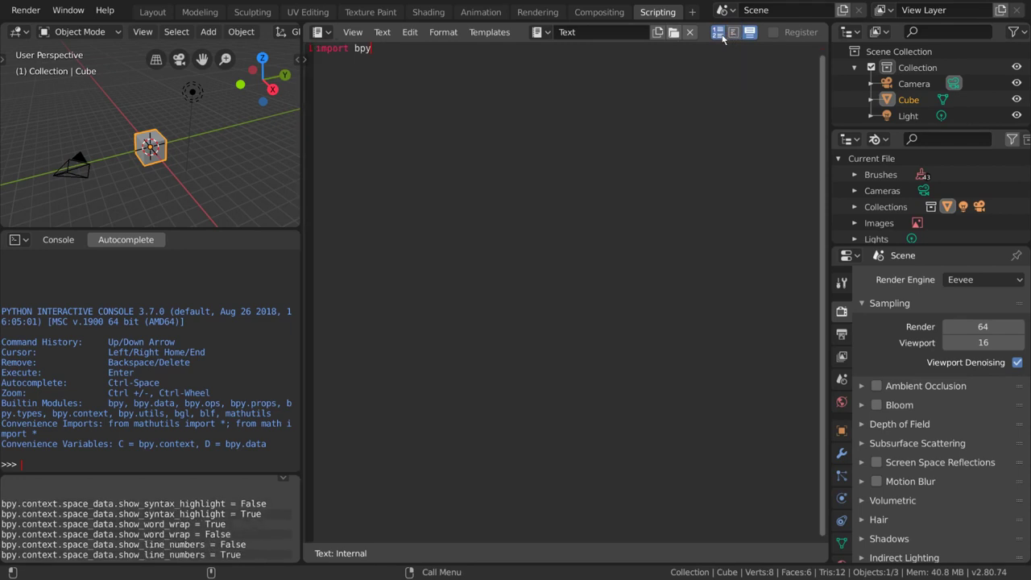
click(490, 36)
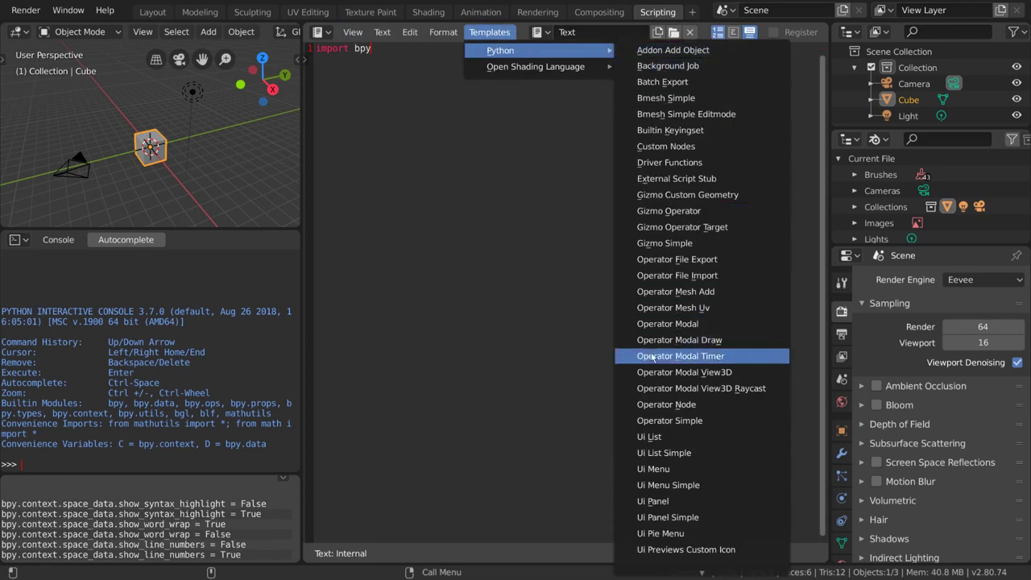
click(689, 467)
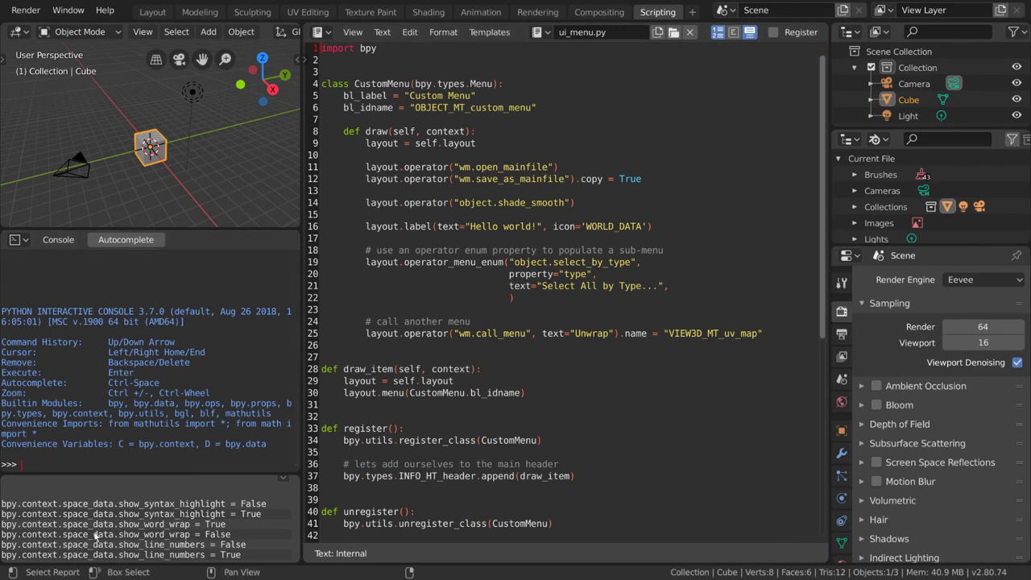
Step: Select the light and move it to a new position with G
click(160, 555)
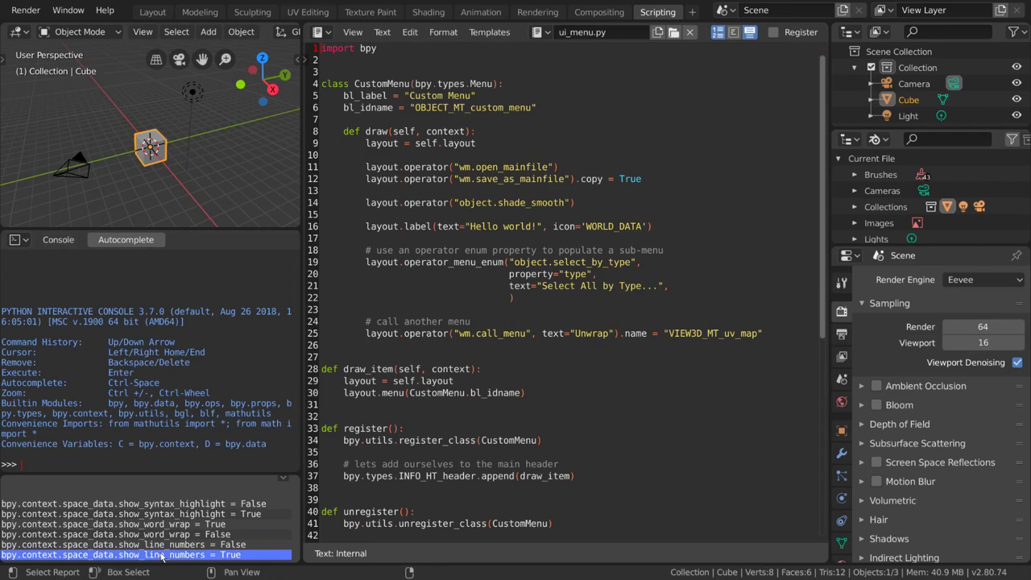
ctrl+click(161, 555)
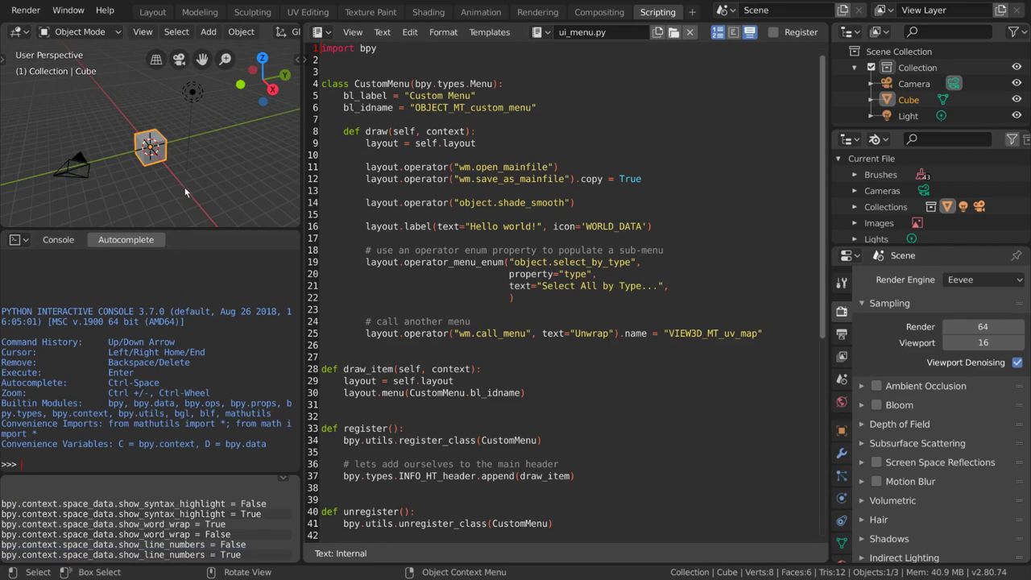
click(749, 32)
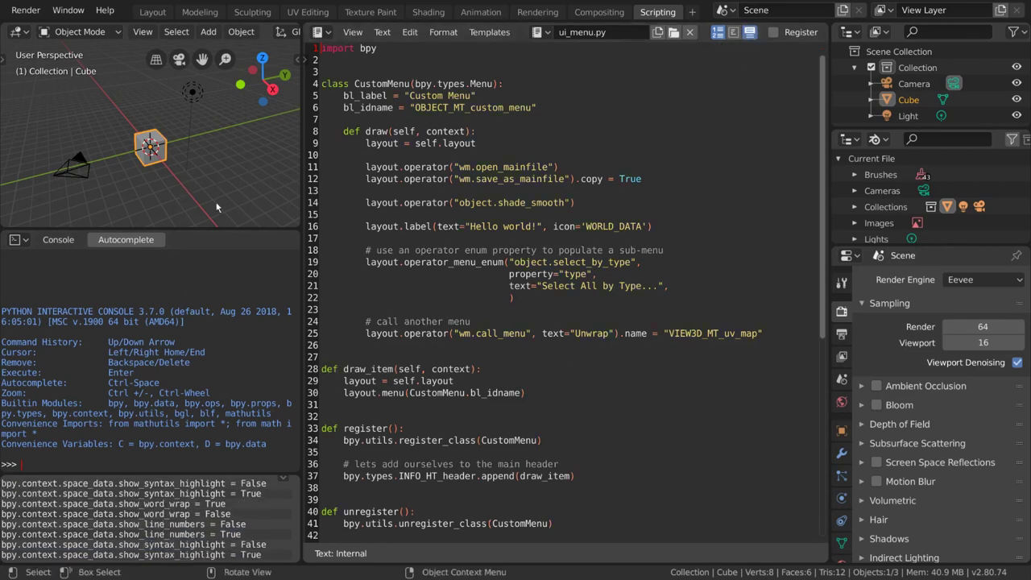
click(192, 108)
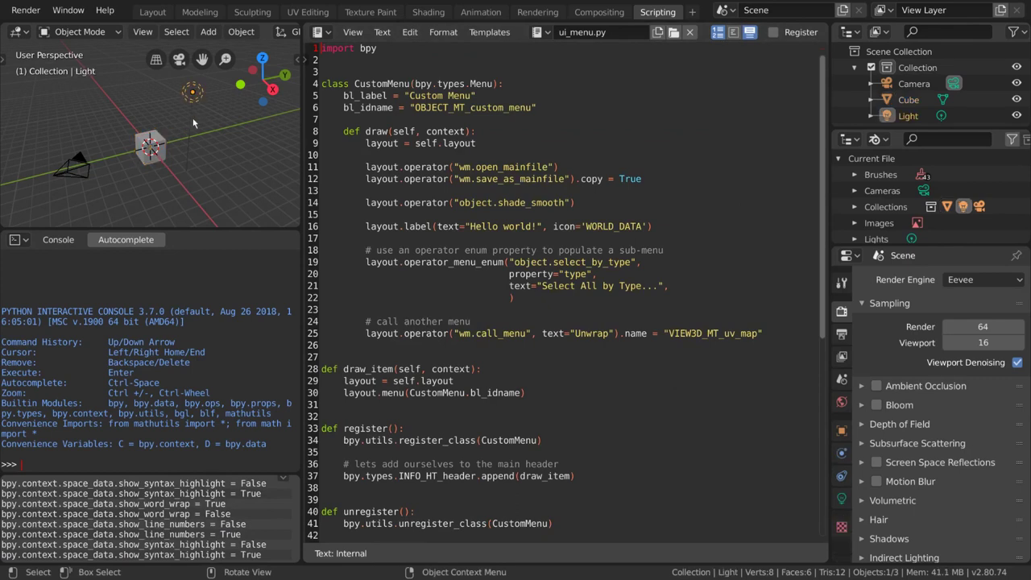
key(g)
click(224, 140)
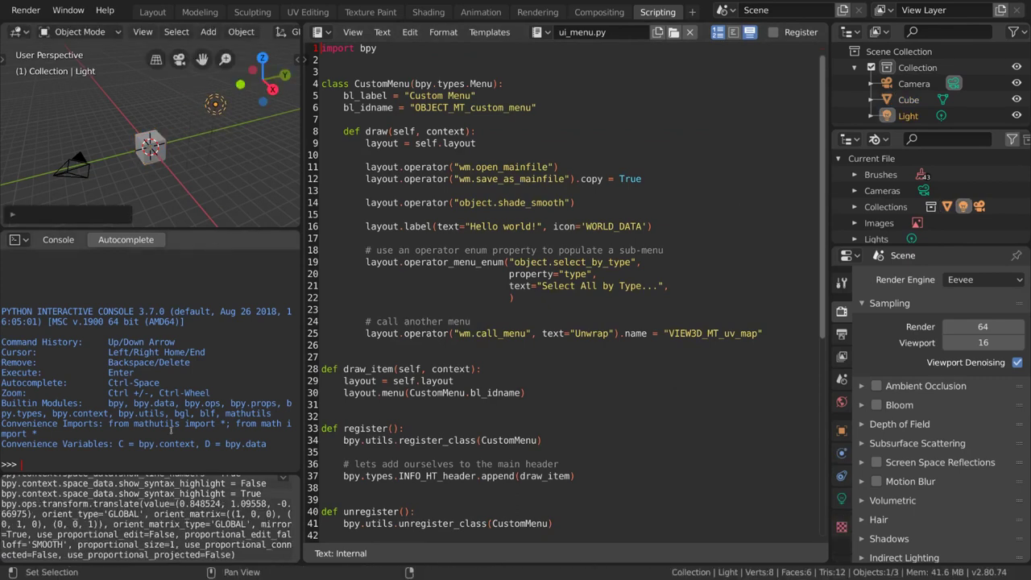
Step: Paste the logged transform.translate report into the Text block
click(153, 520)
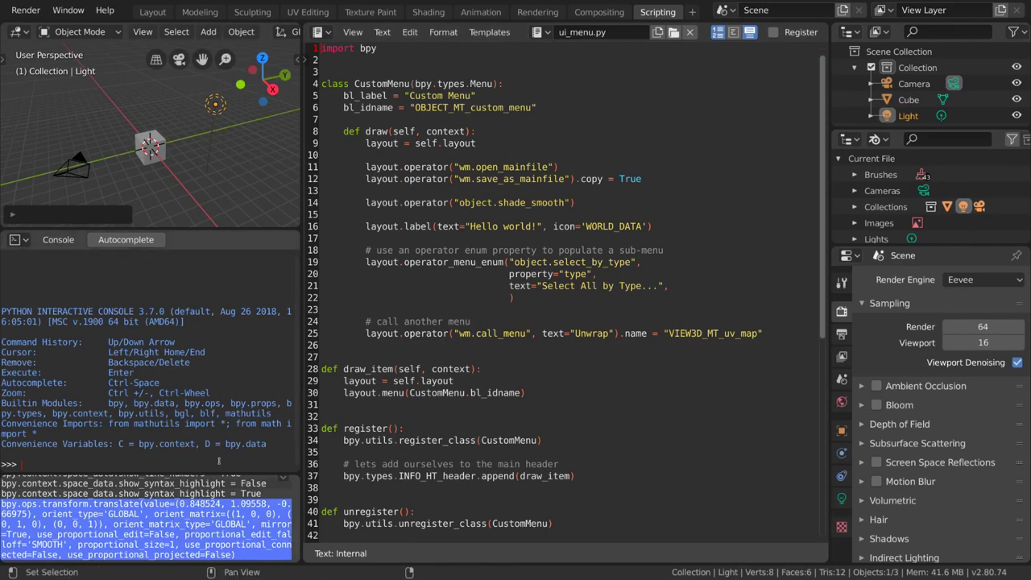
click(539, 32)
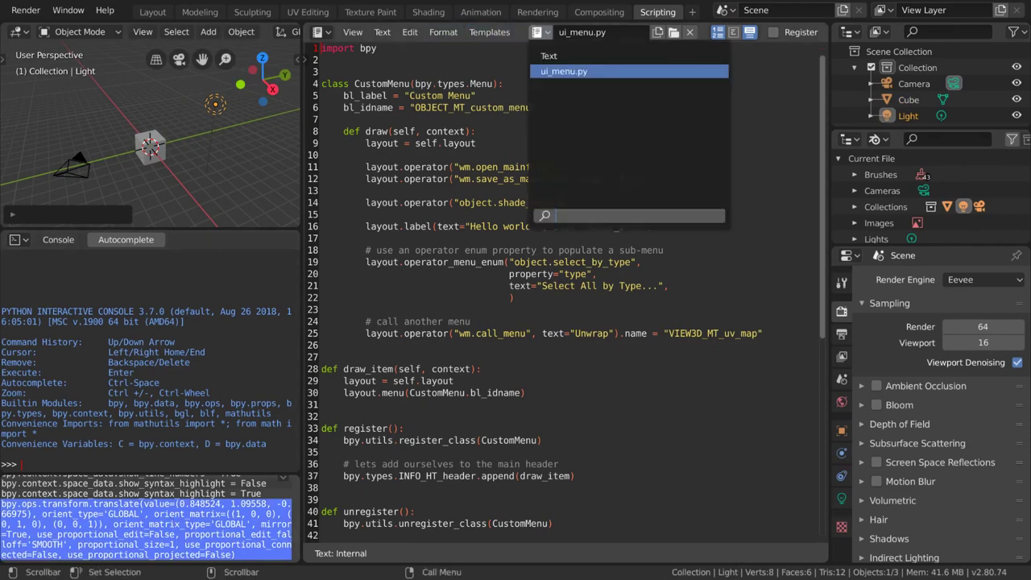
click(549, 55)
click(484, 162)
text(bpy.ops.transform.translate(value=(0.848524, 1.09558, -0.66975), orient_type='GLOBAL', orient_matrix=((1, 0, 0), (0, 1, 0), (0, 0, 1)), orient_matrix_type='GLOBAL', mirror=True, use_proportional_edit=False, proportional_edit_falloff='SMOOTH', proportional_size=1, use_proportional_connected=False, use_proportional_projected=False))
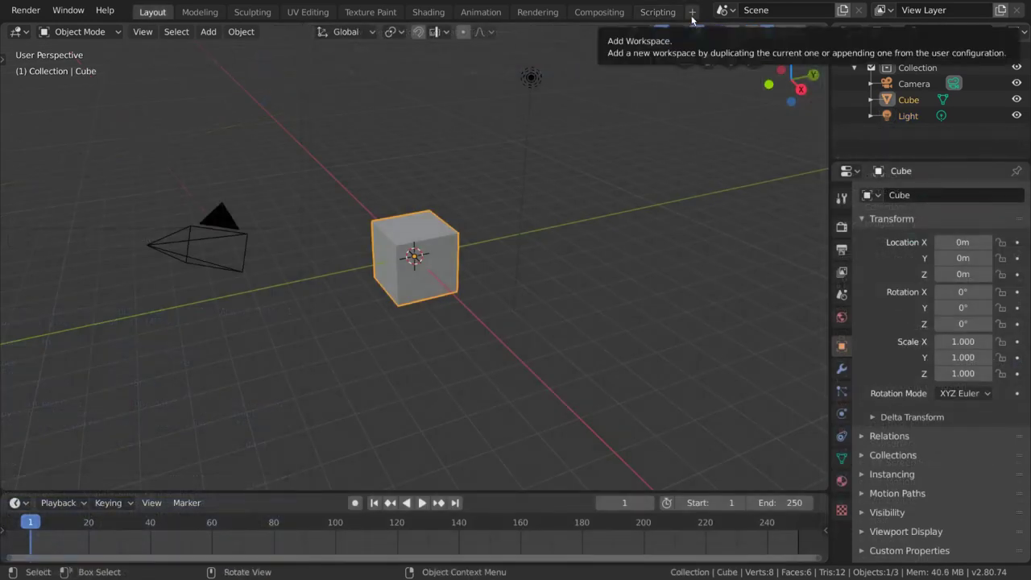
Step: Open the Add Workspace menu from the + beside the workspace tabs
click(691, 15)
mouse_move(692, 89)
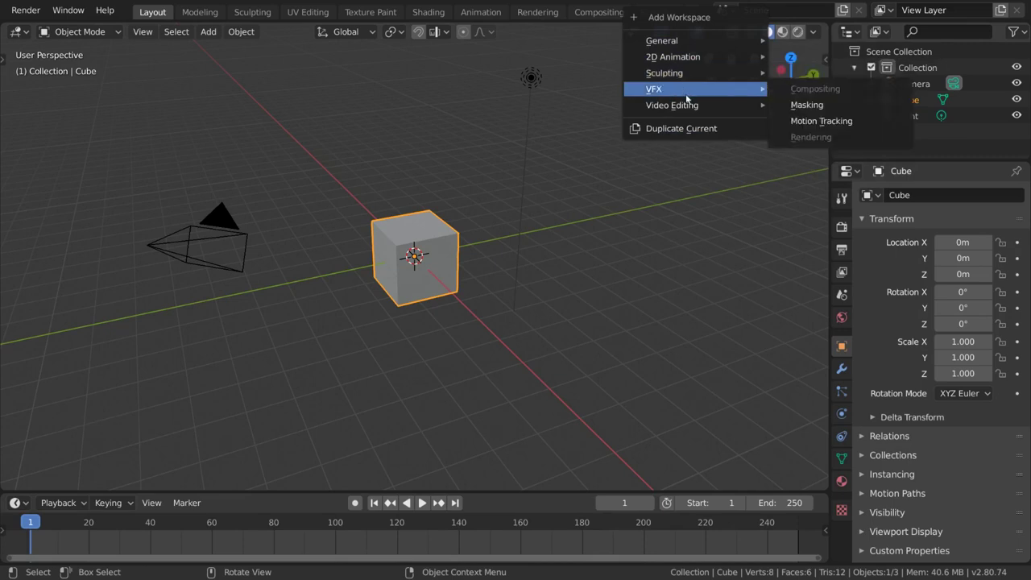
Step: Duplicate the current workspace, rename it 'Dillon' and reorder it to the front
click(739, 133)
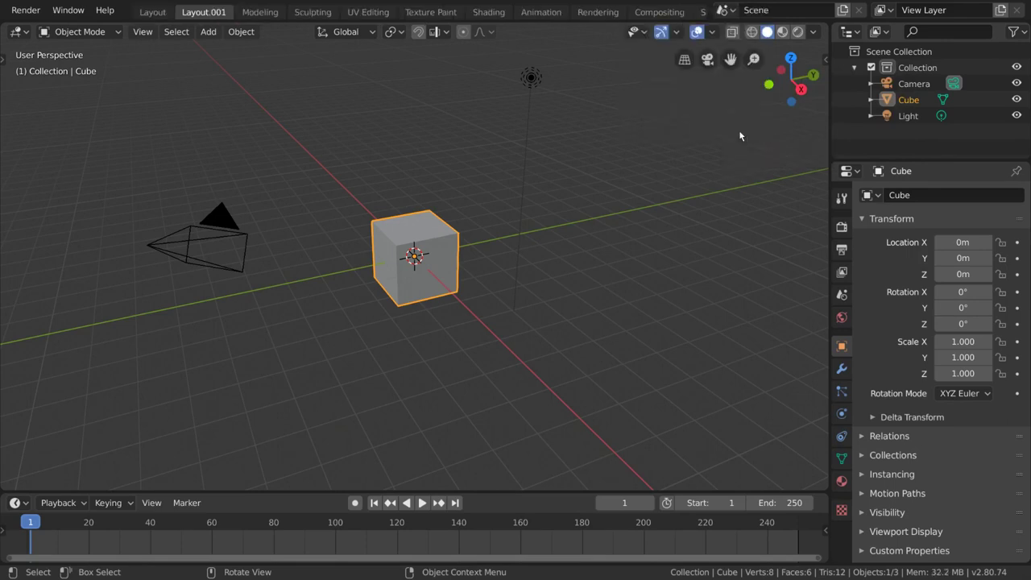
double_click(213, 12)
text(Di)
text(llon)
key(Return)
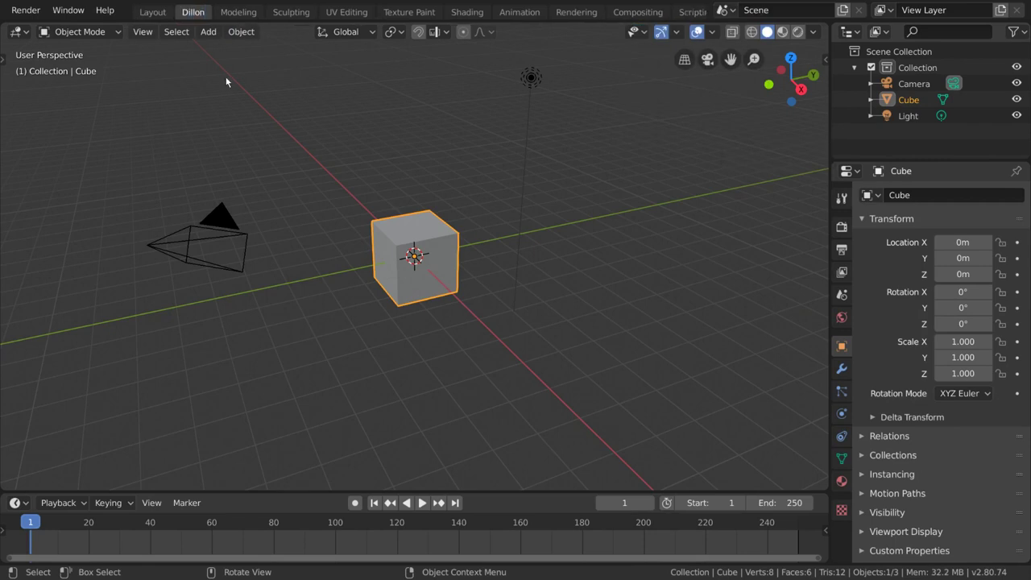
right_click(206, 16)
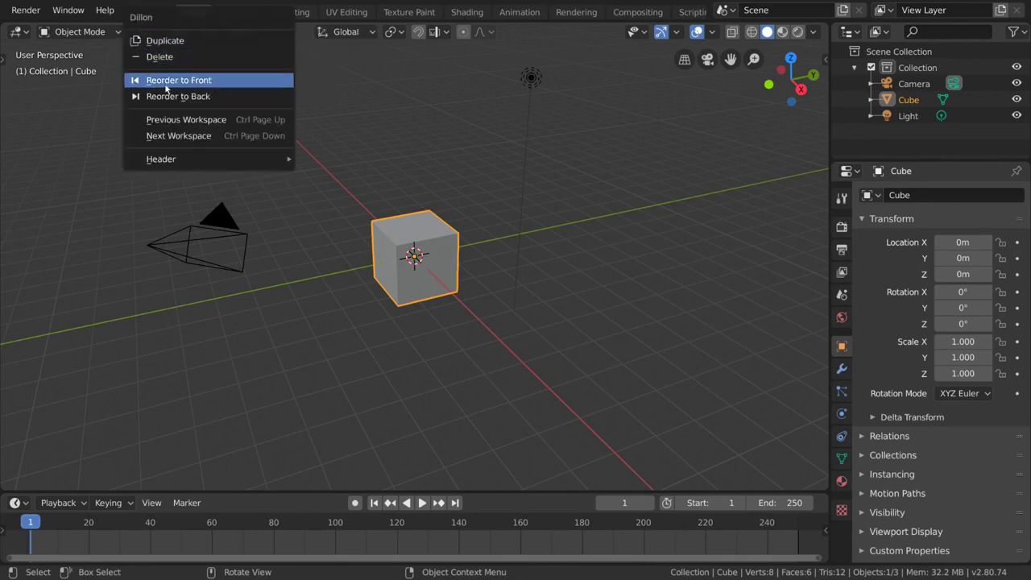
click(268, 80)
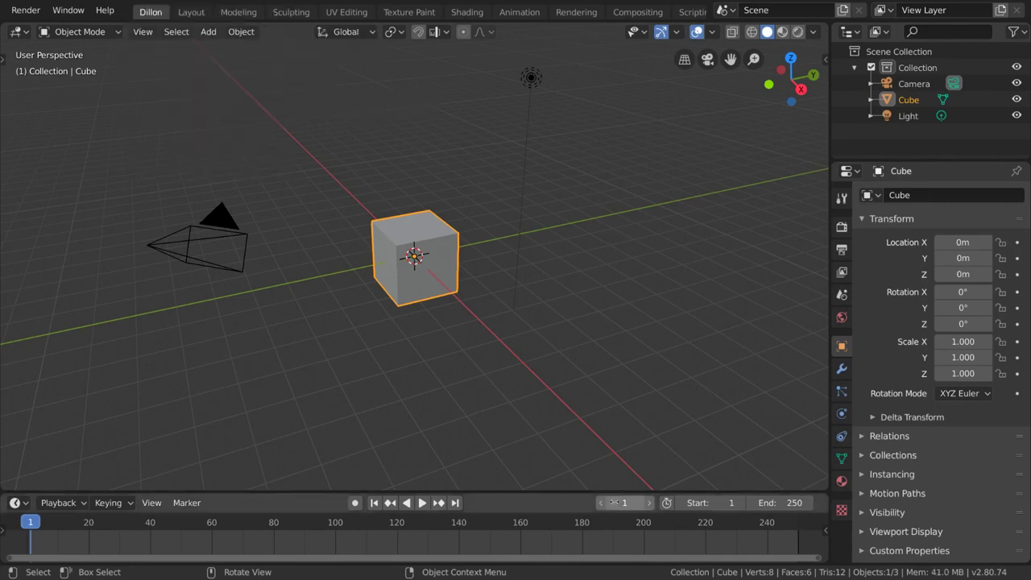
Step: Turn Dillon's left view into a Shader Editor, then delete the Dillon workspace
right_click(151, 14)
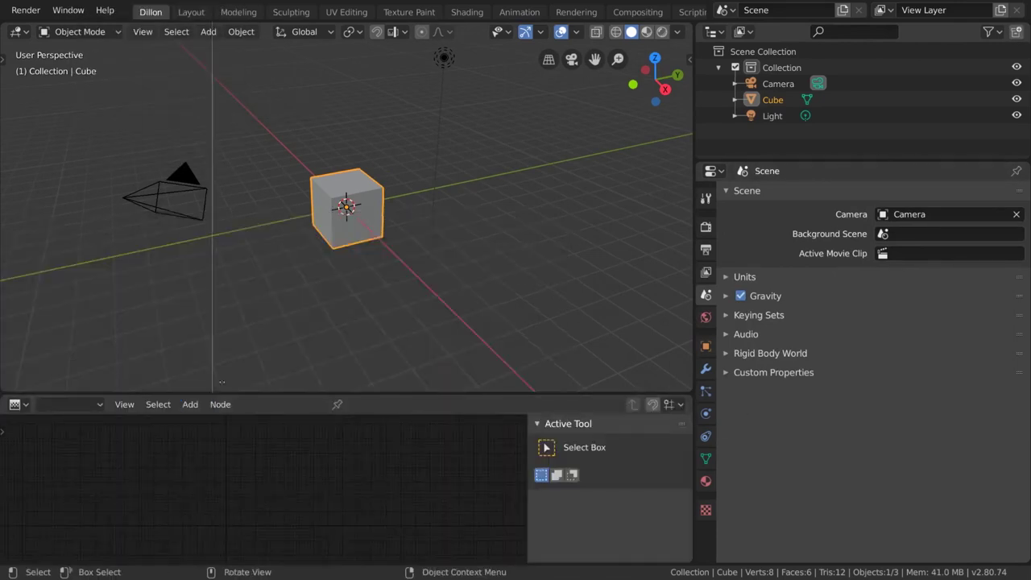
click(18, 31)
click(56, 142)
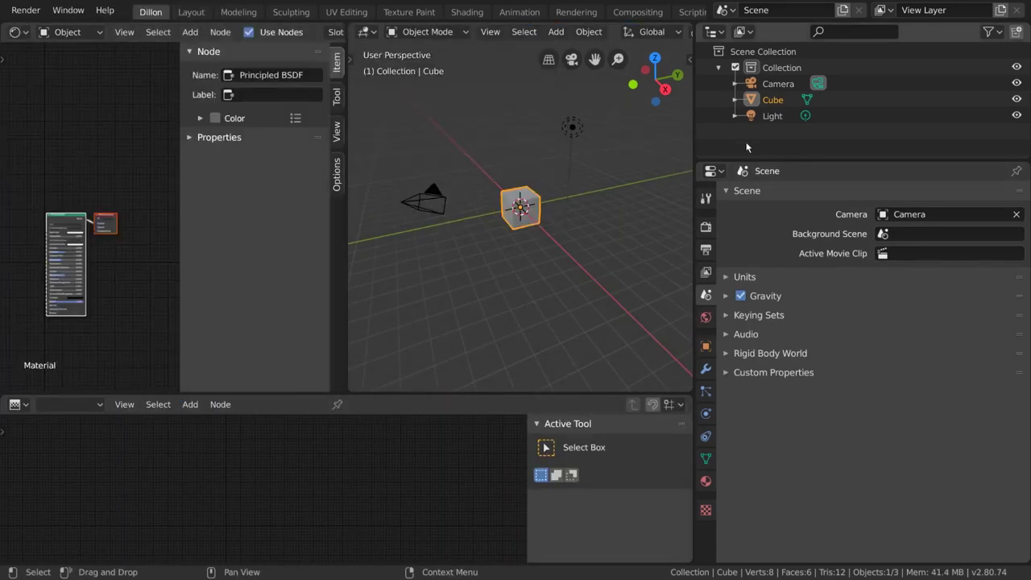
right_click(217, 14)
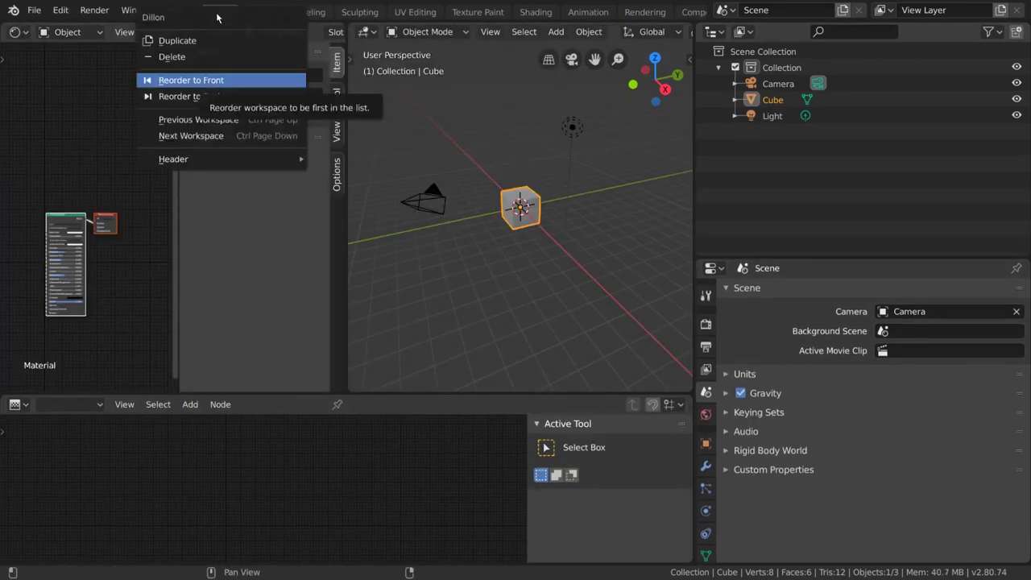
click(242, 58)
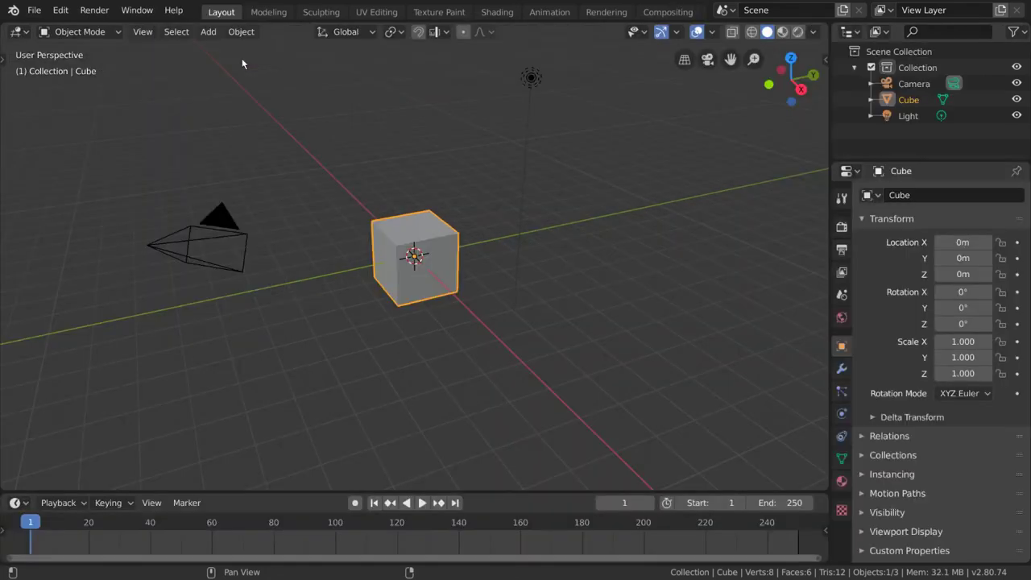
Step: Make the timeline a node editor and split the 3D view, with a Shader Editor on the left
click(282, 14)
click(223, 14)
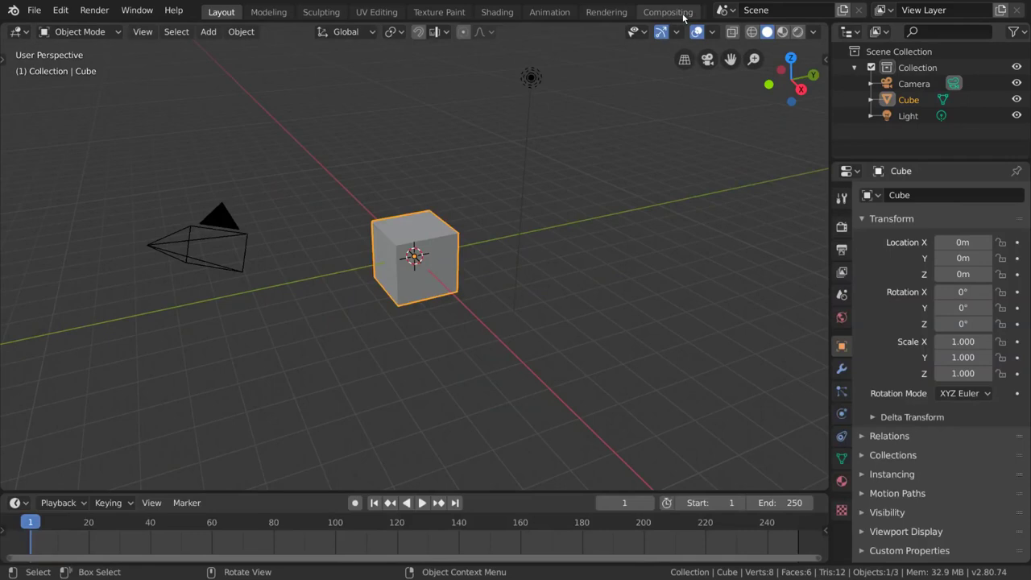
scroll(684, 16, down, 2)
click(633, 16)
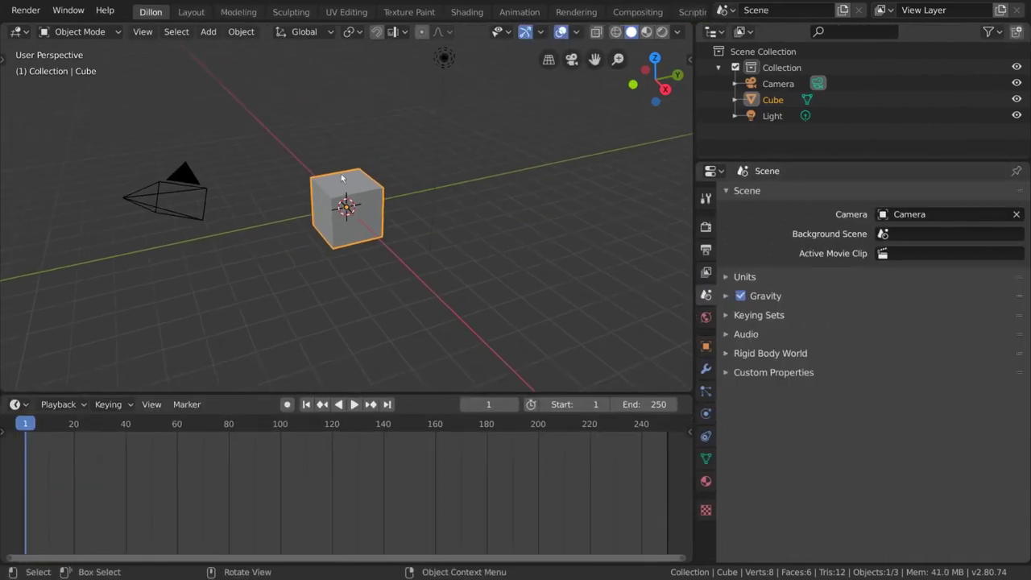
click(15, 404)
click(57, 310)
right_click(137, 393)
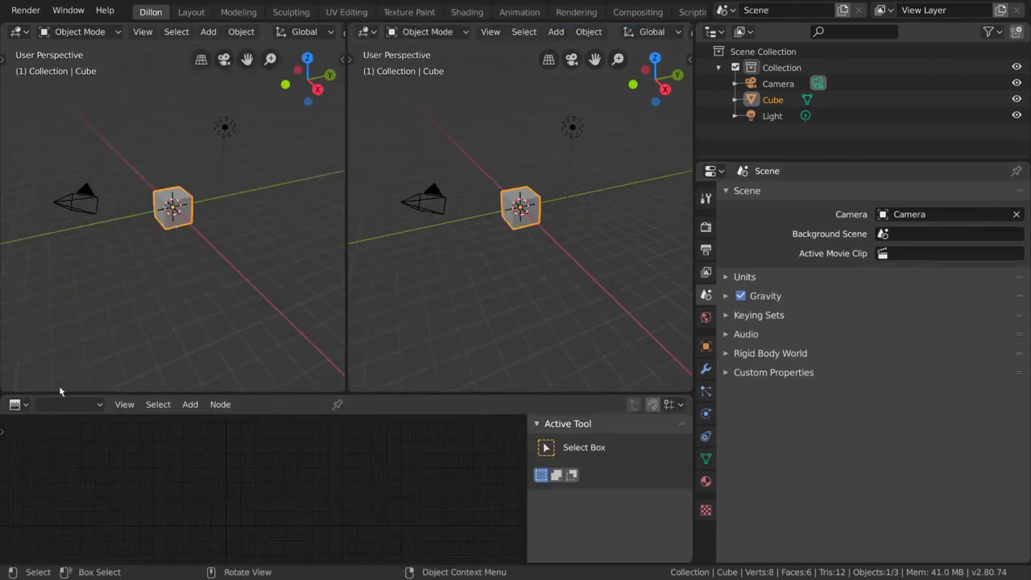
click(18, 31)
click(72, 145)
Step: Save the layout via File > Defaults > Save Startup File and confirm
click(34, 10)
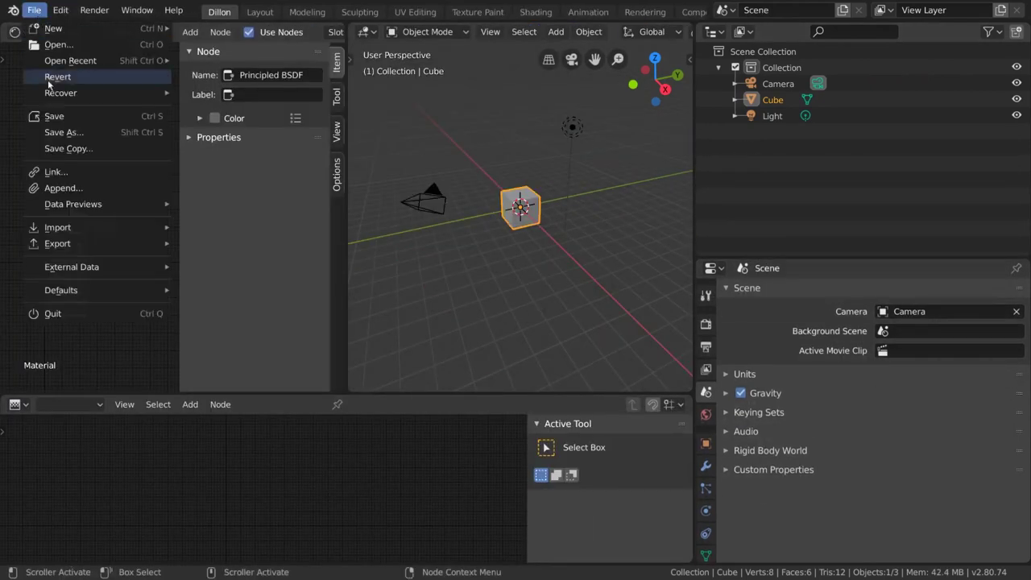
mouse_move(96, 290)
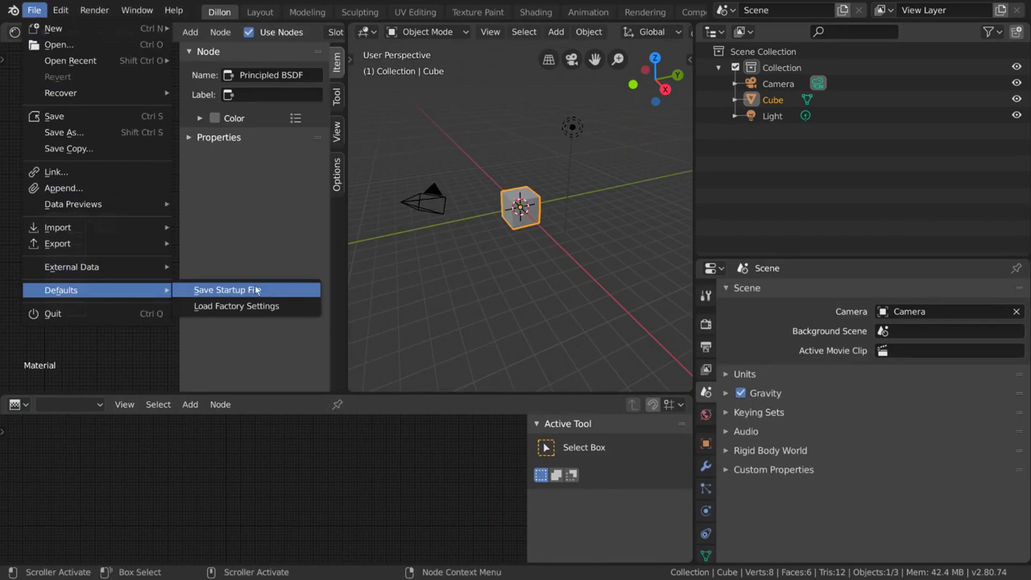
click(282, 290)
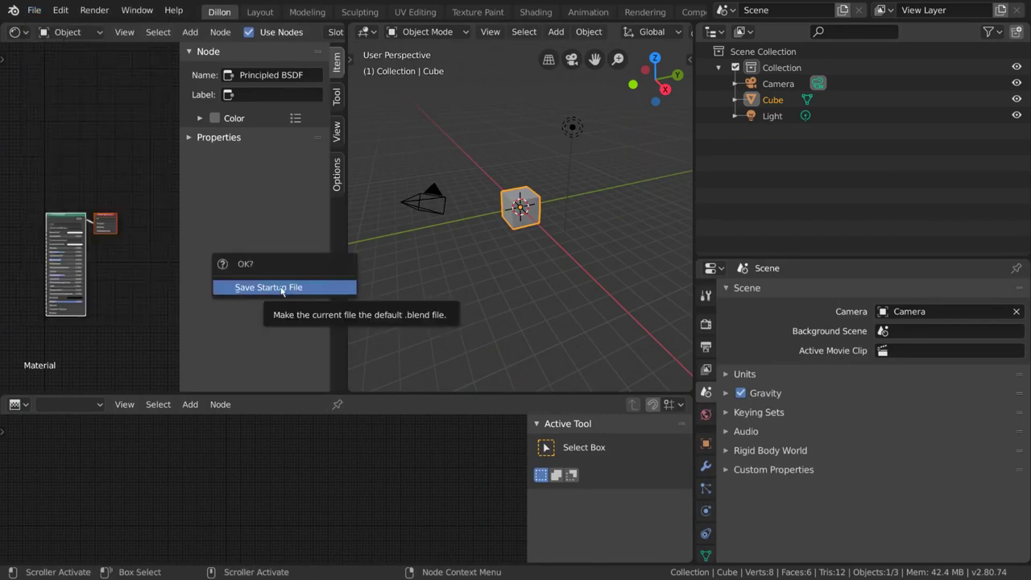
click(332, 289)
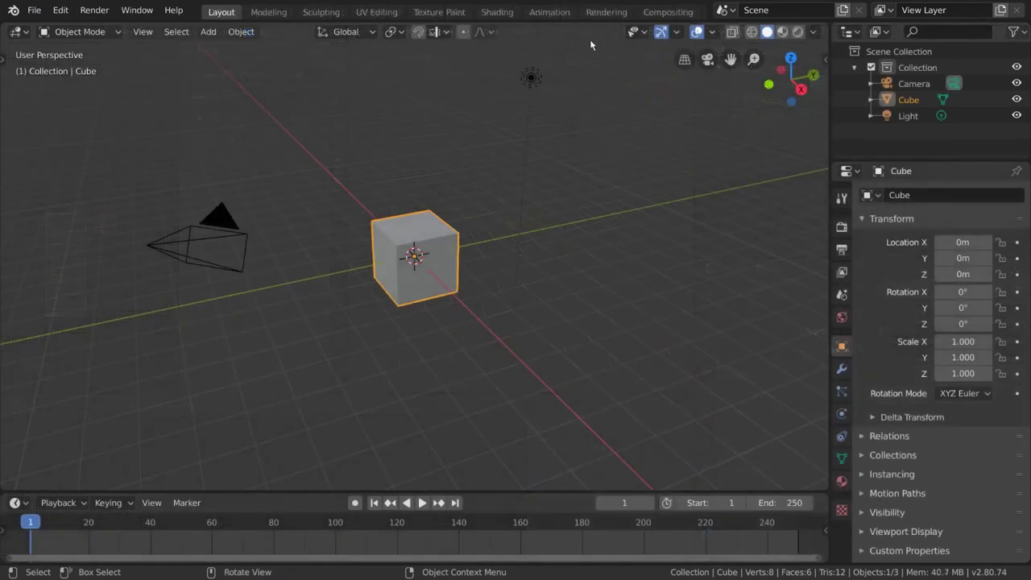
Step: Create new files from the 2D Animation template, then the VFX template
click(693, 11)
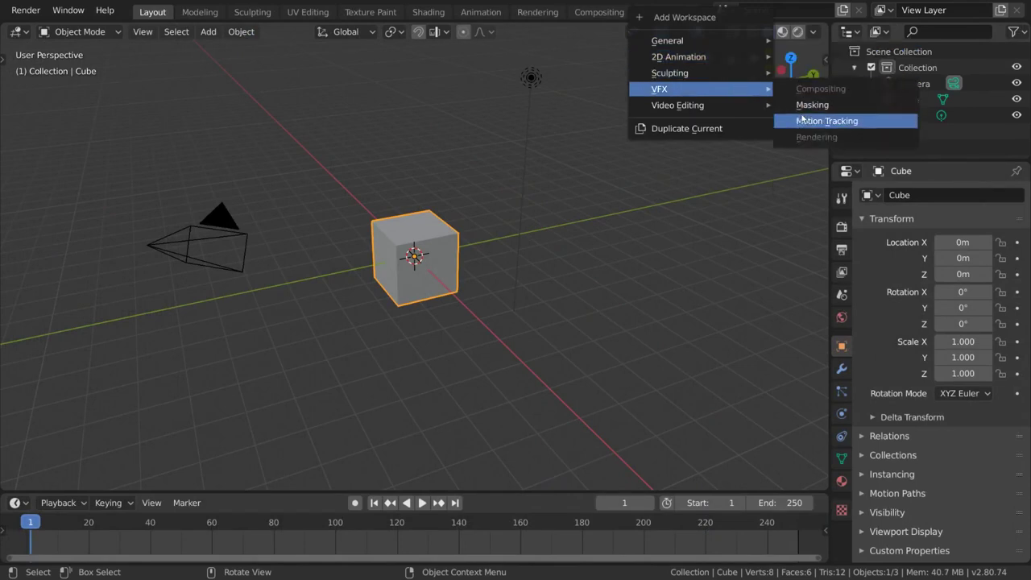
mouse_move(677, 106)
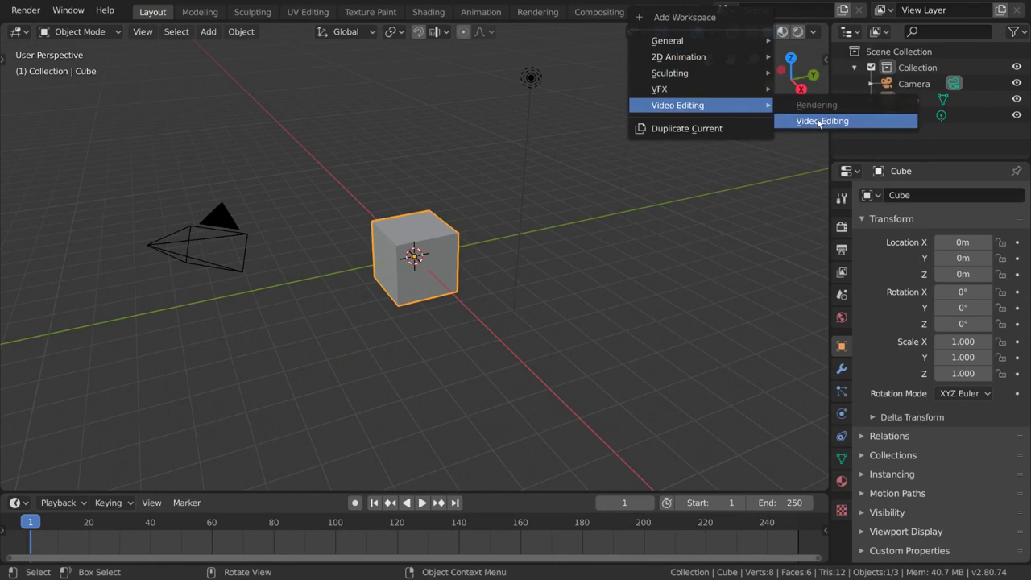
key(ctrl+n)
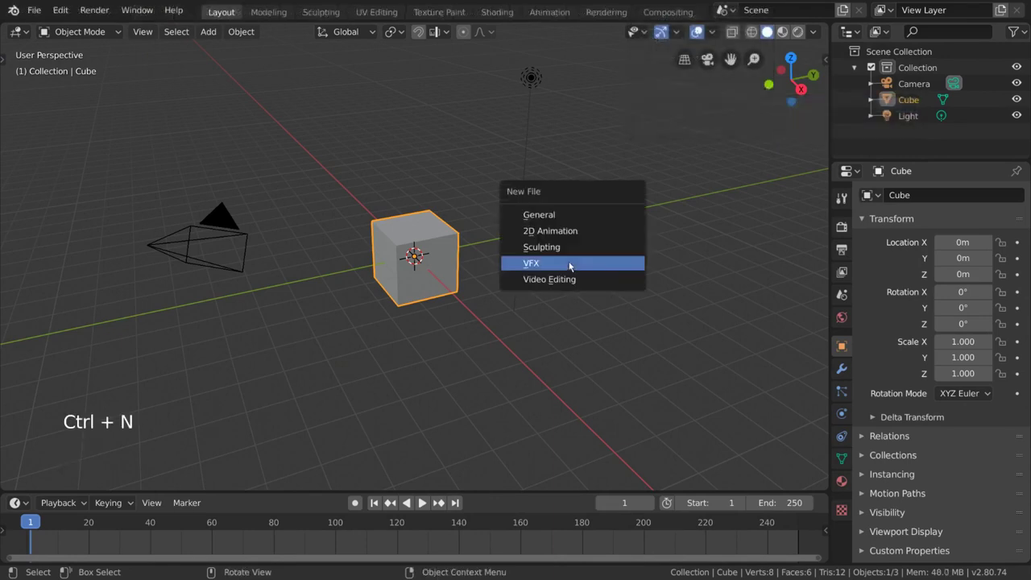
click(572, 234)
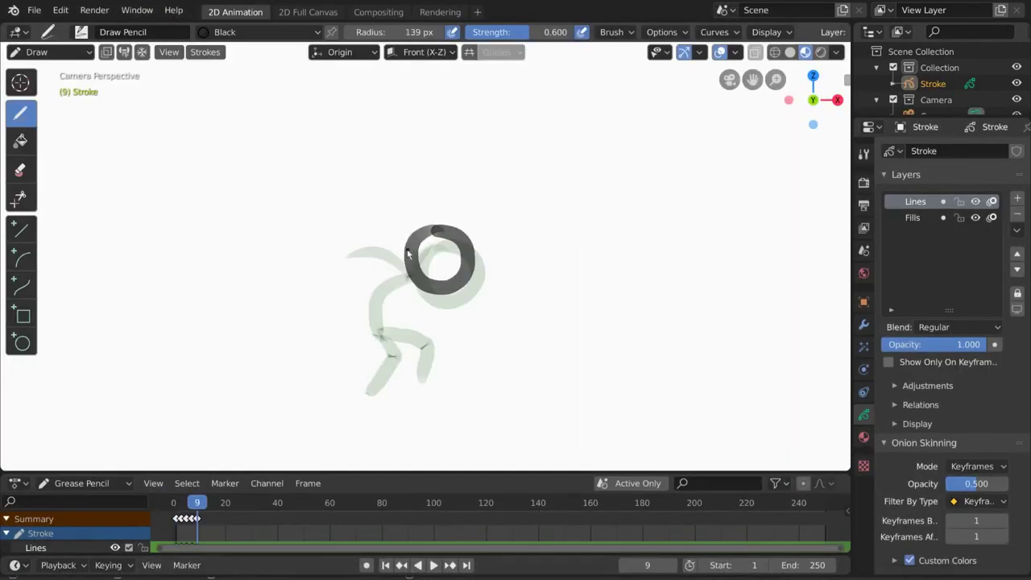
drag(402, 252, 377, 335)
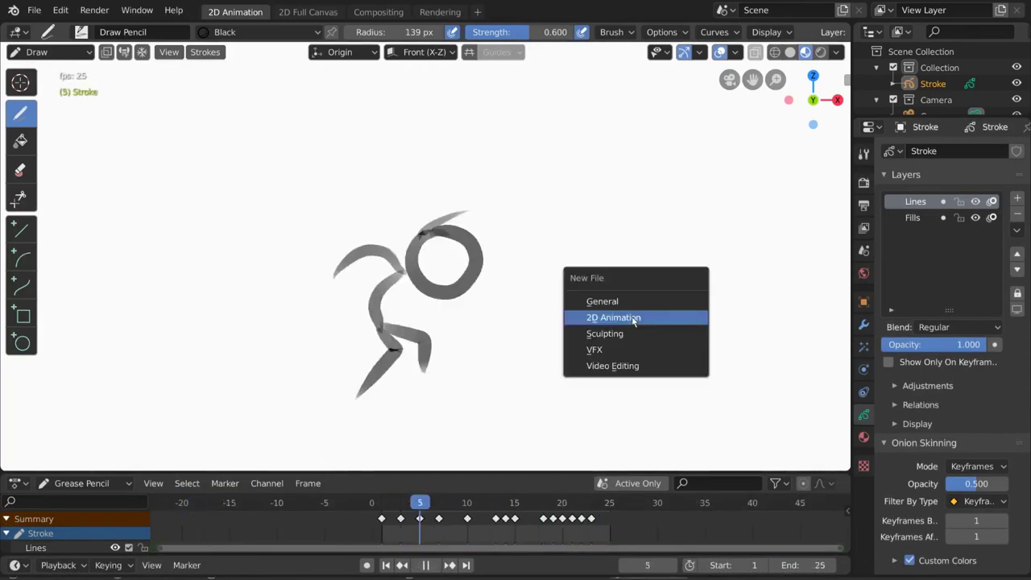
click(640, 349)
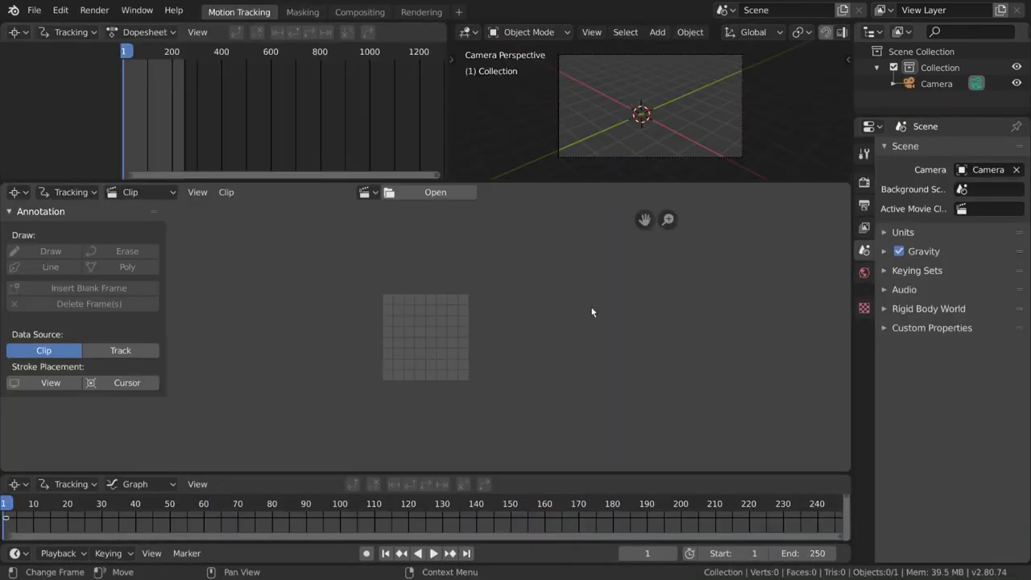